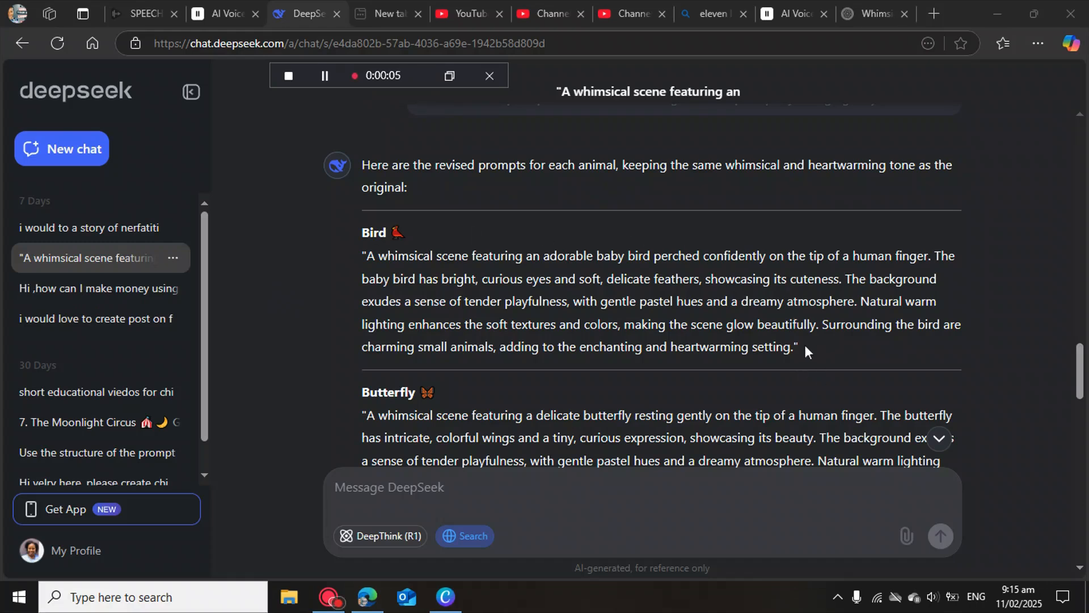
Copy the baby bird prompt from the DeepSeek reply and paste it as the image description in PicLumen
drag(803, 348, 344, 251)
key(ctrl+c)
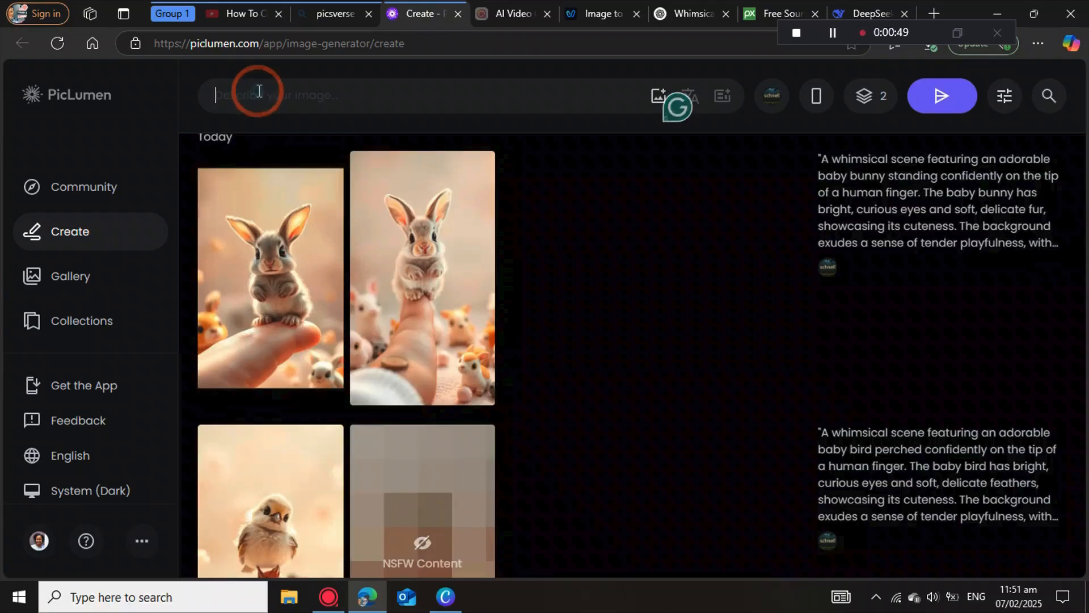
right_click(259, 91)
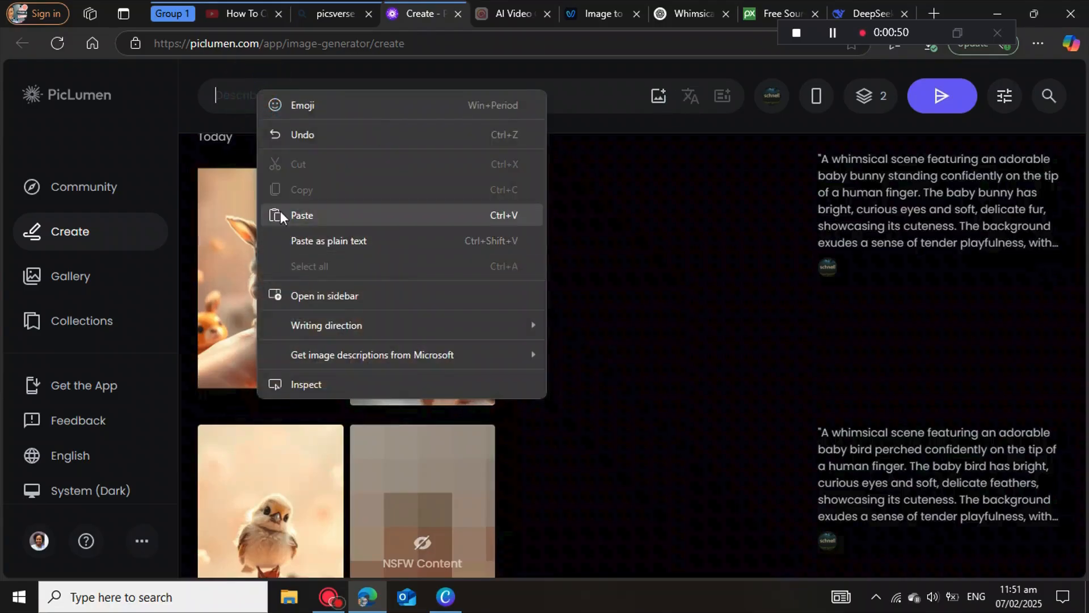
click(305, 216)
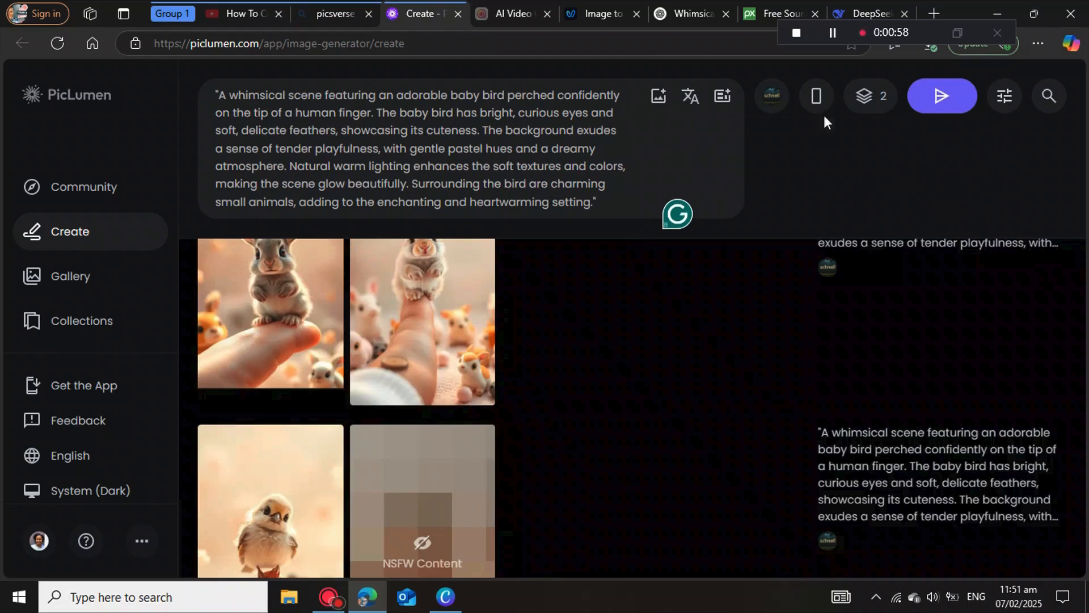
Set the image aspect ratio to 9:16 and choose the FLUX.1-schnell model
click(816, 97)
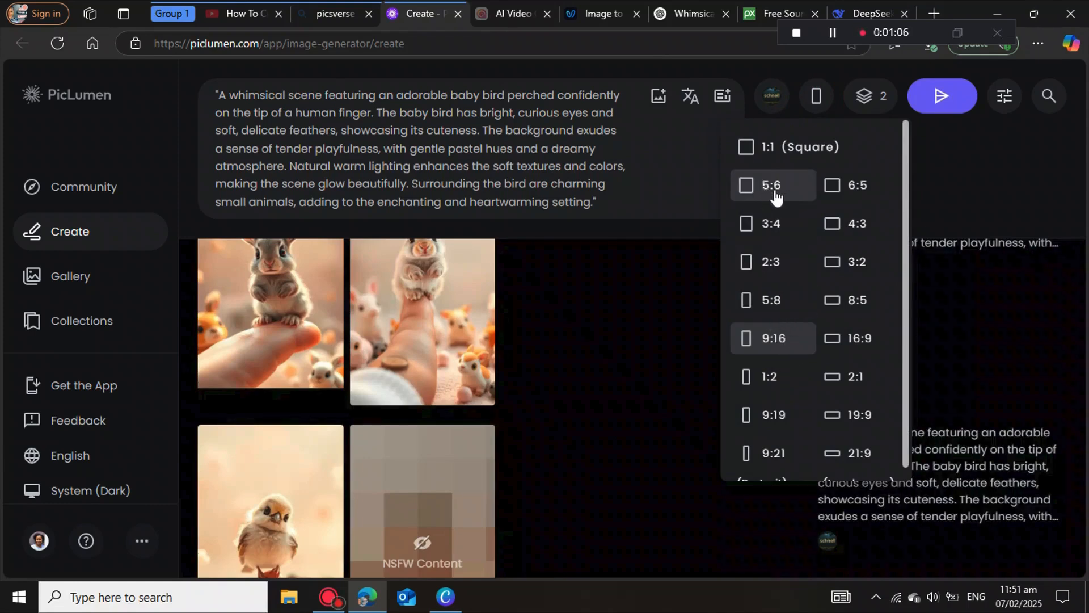
click(763, 341)
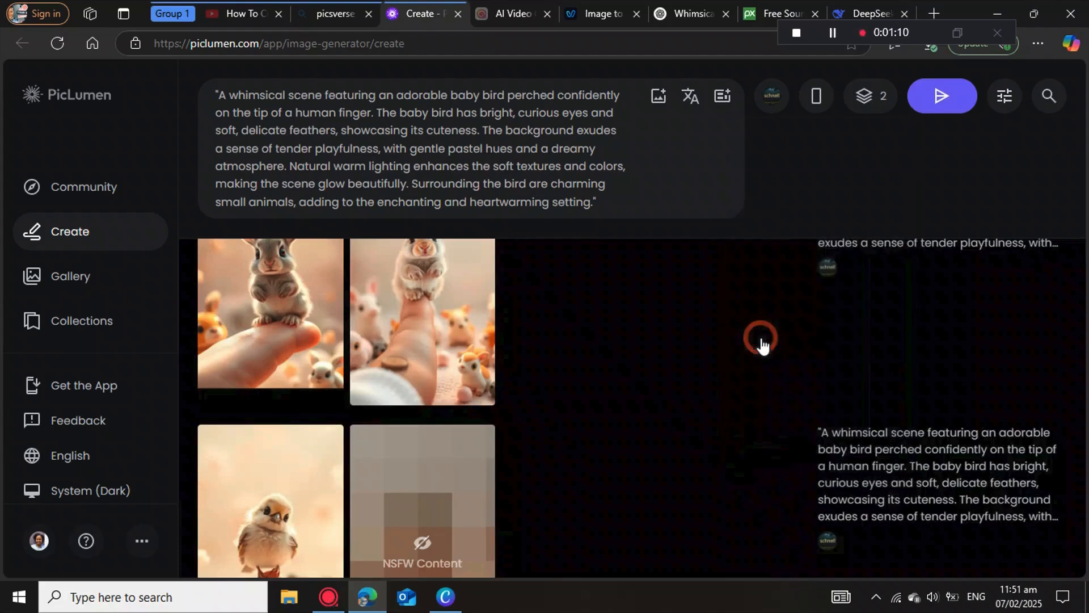
click(771, 101)
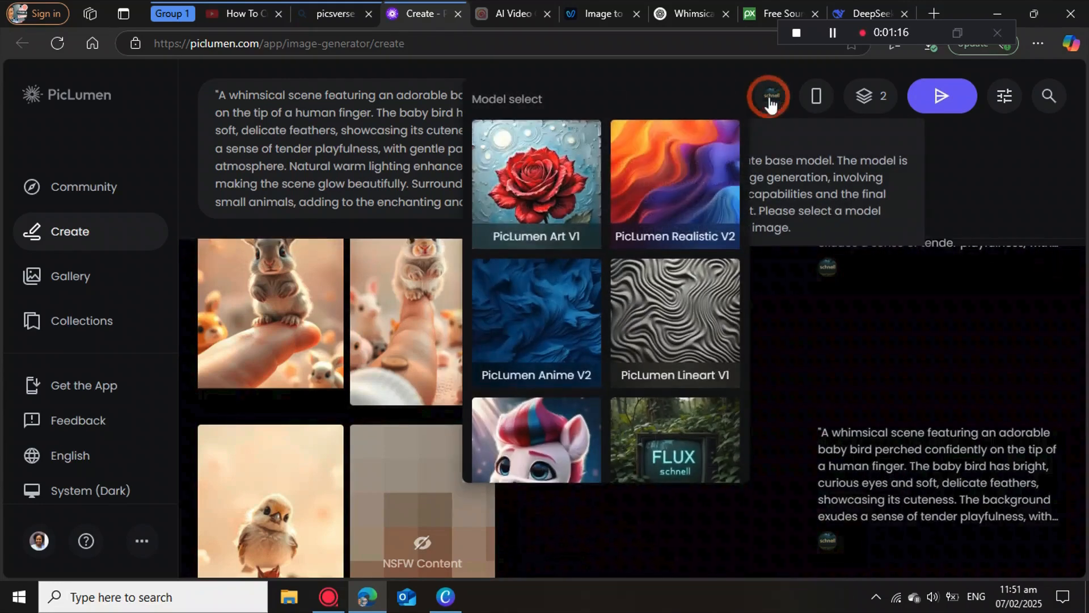
scroll(688, 426, down, 1)
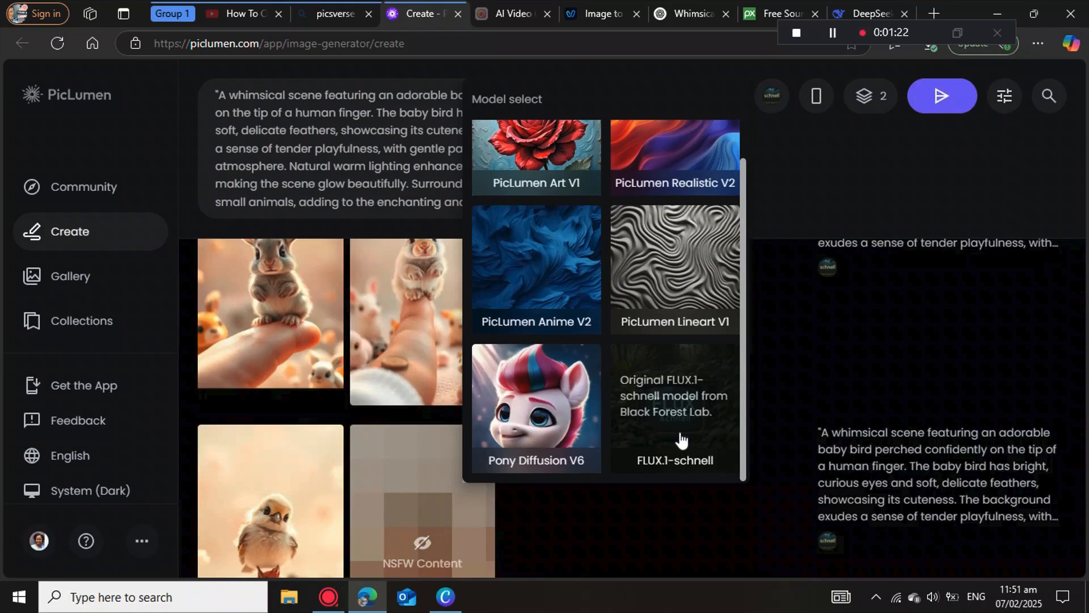
click(681, 440)
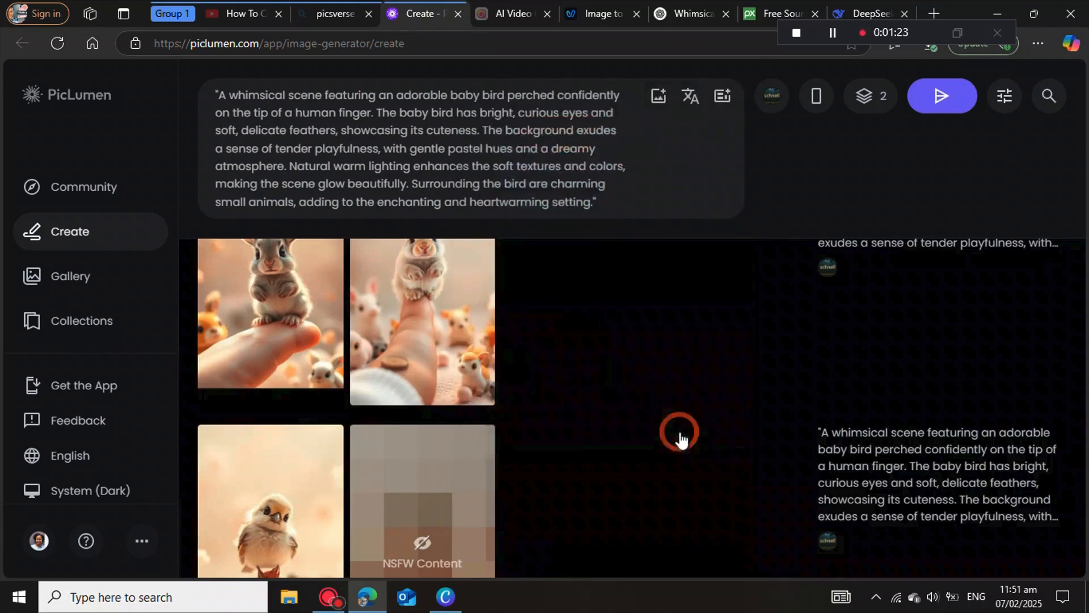
Set the batch size to 2 images and generate the baby bird images
click(863, 95)
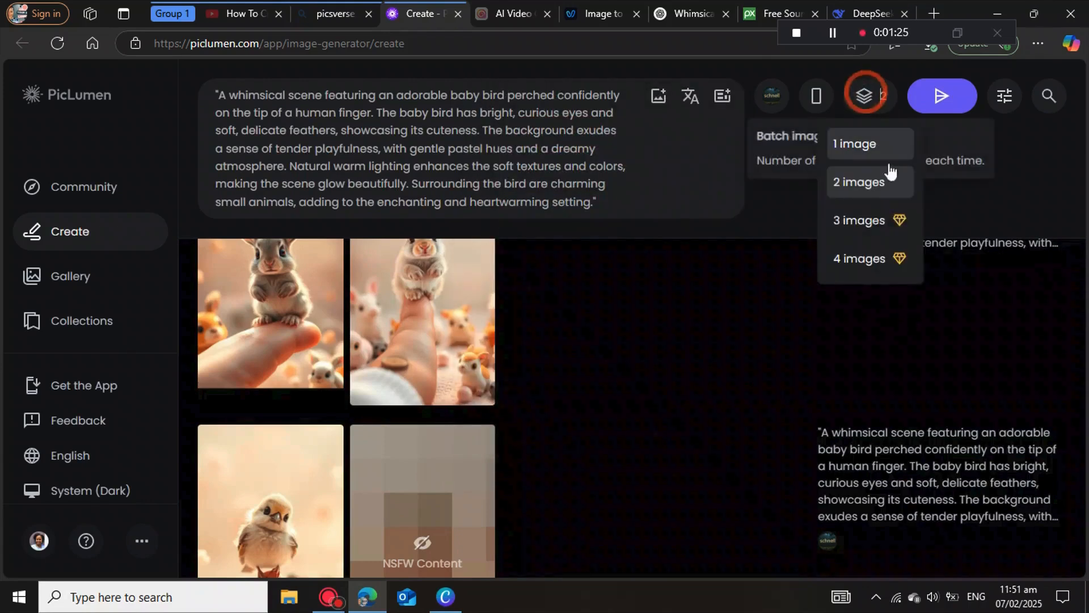
click(858, 182)
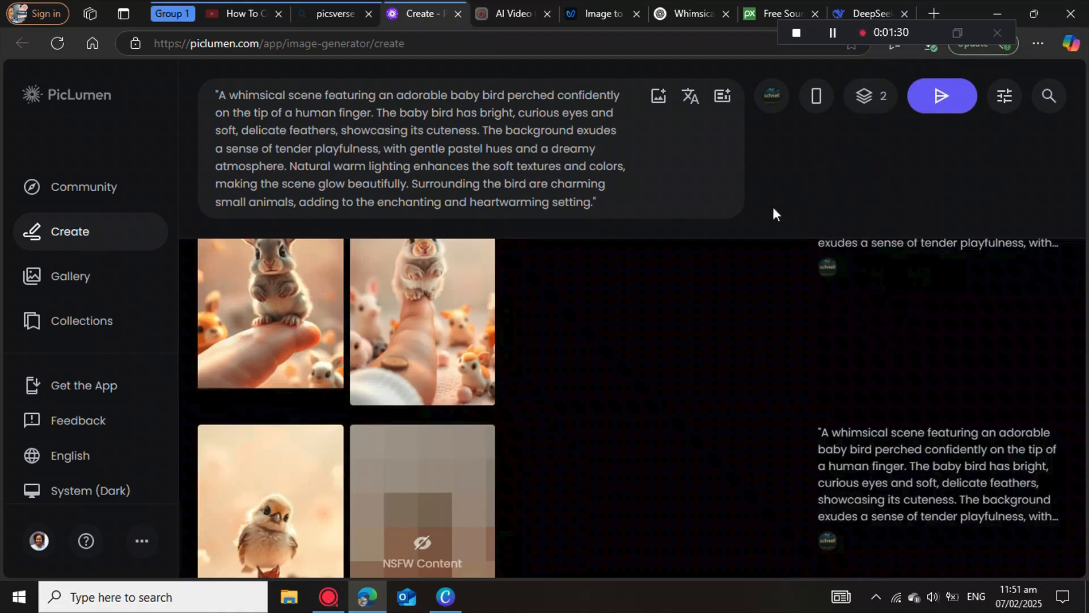
click(948, 97)
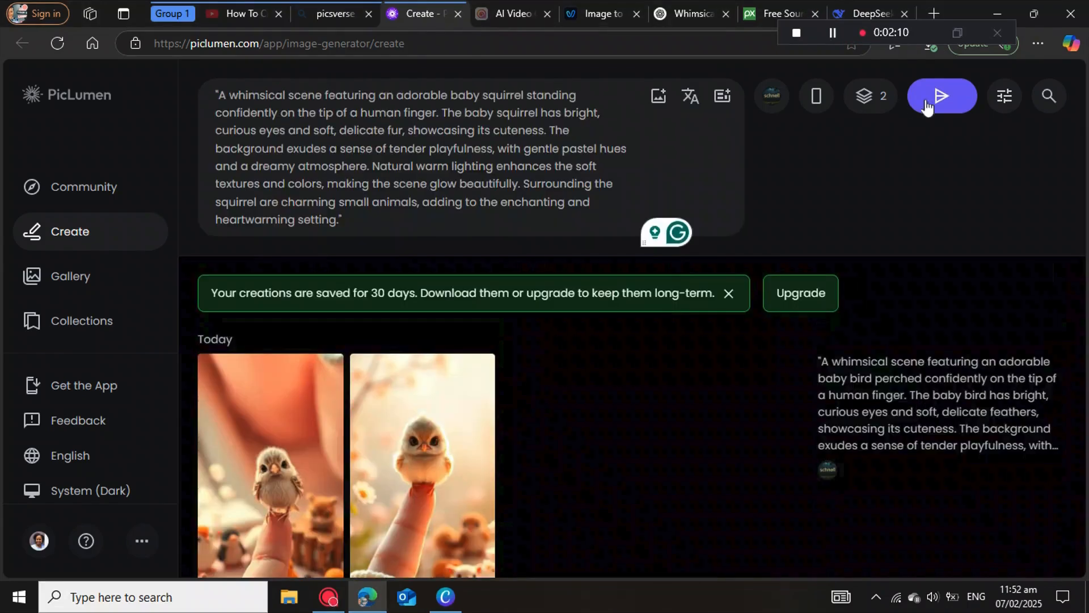
Generate the images from the baby squirrel prompt and download the first squirrel image
click(939, 96)
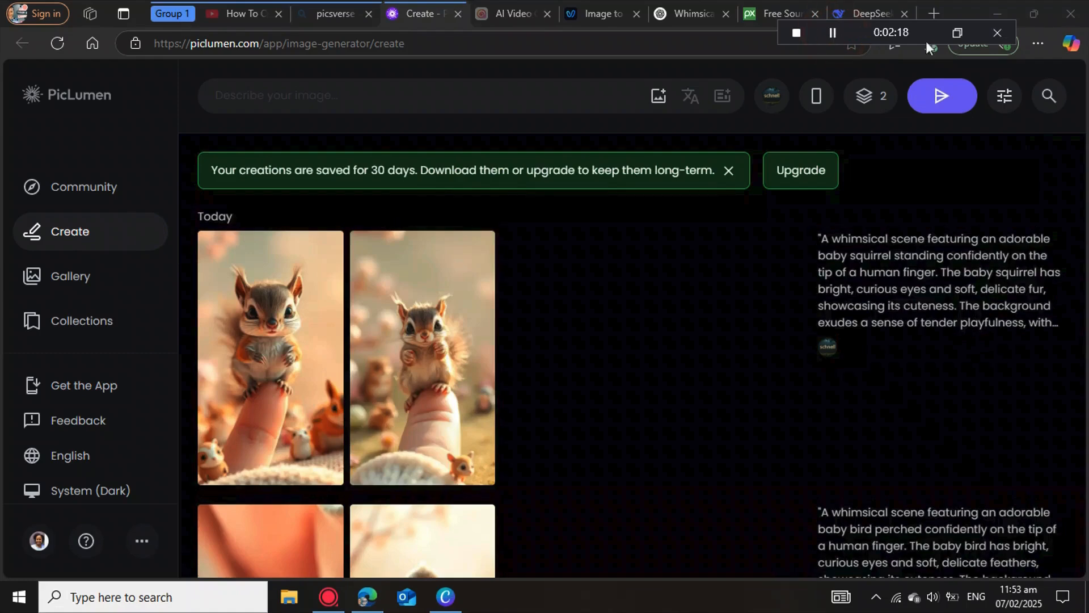
mouse_move(414, 448)
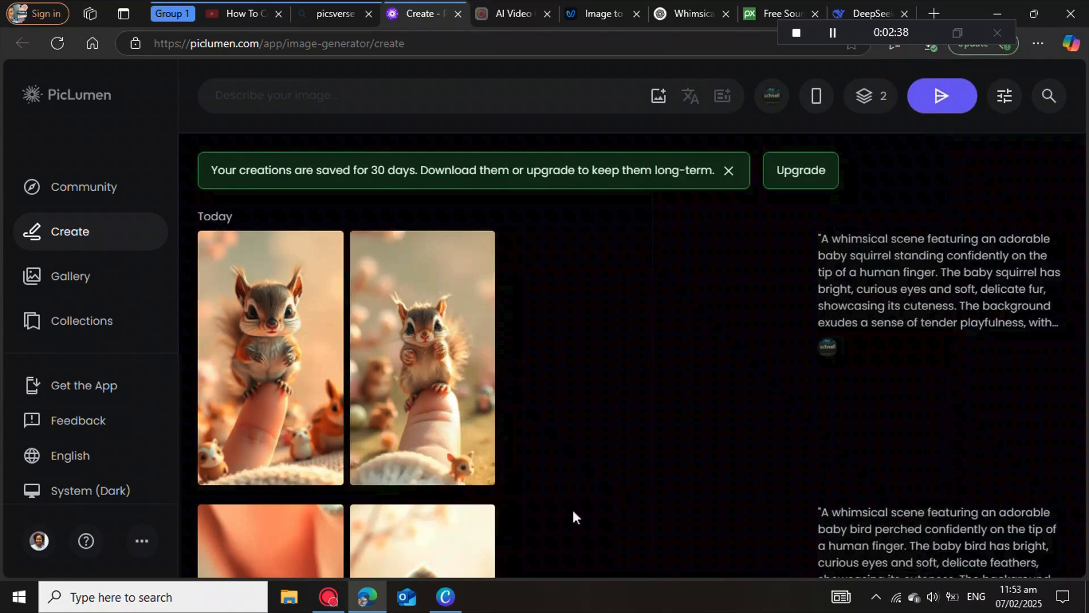
click(323, 466)
mouse_move(291, 436)
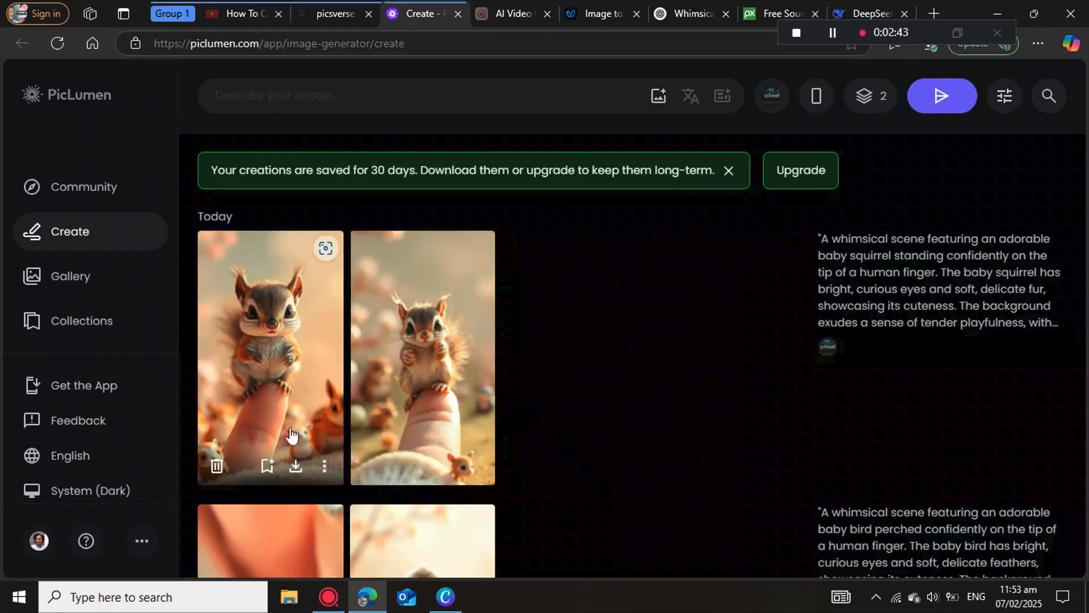
click(296, 469)
Download the second baby bird image, the one with white blossoms beside the finger
scroll(306, 471, down, 4)
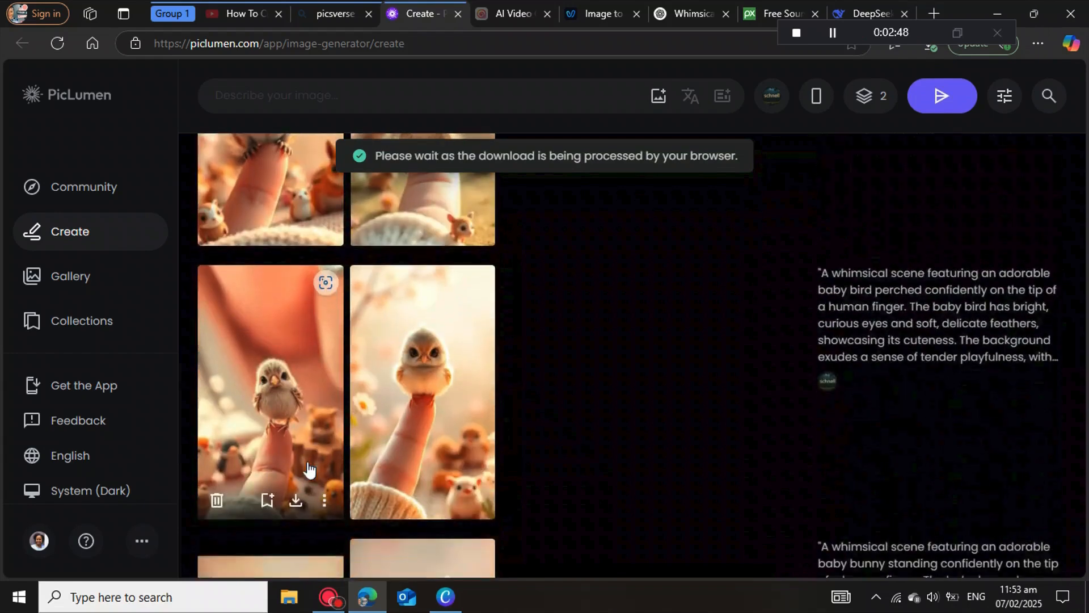
mouse_move(430, 509)
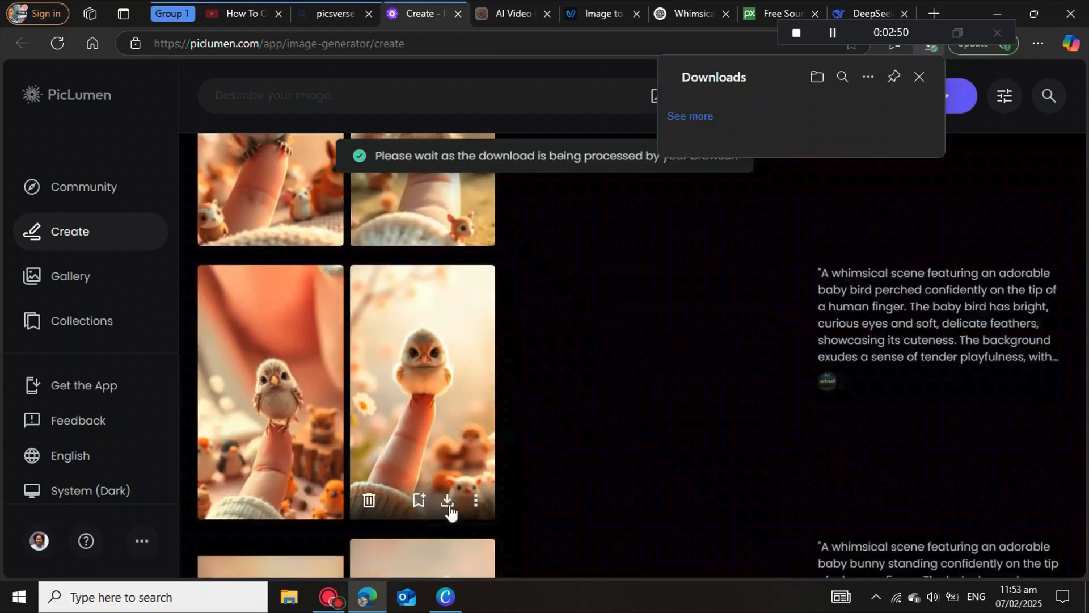
click(449, 505)
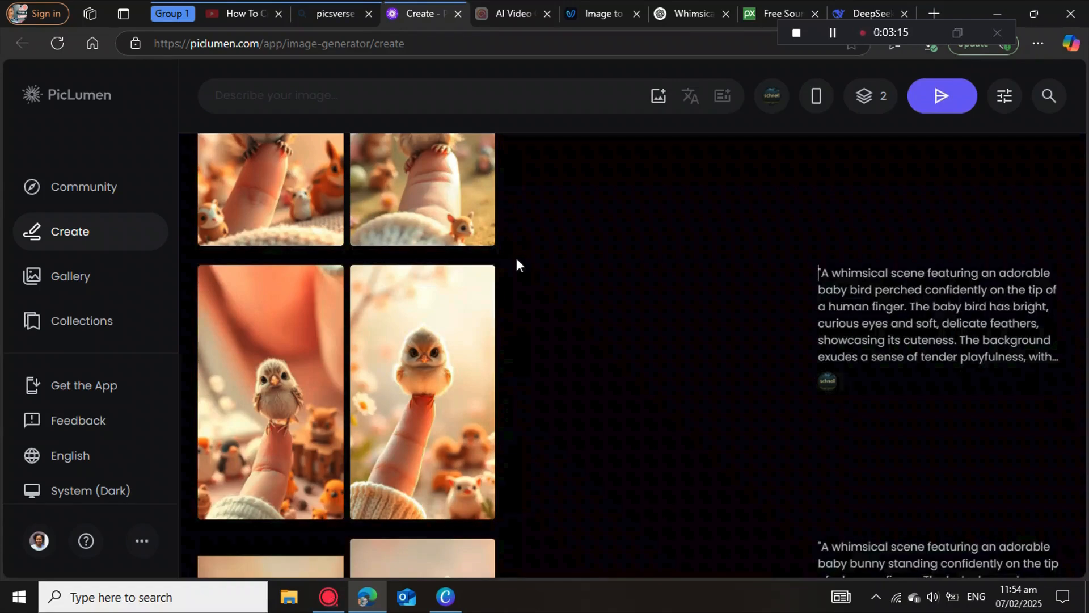
click(595, 13)
mouse_move(457, 389)
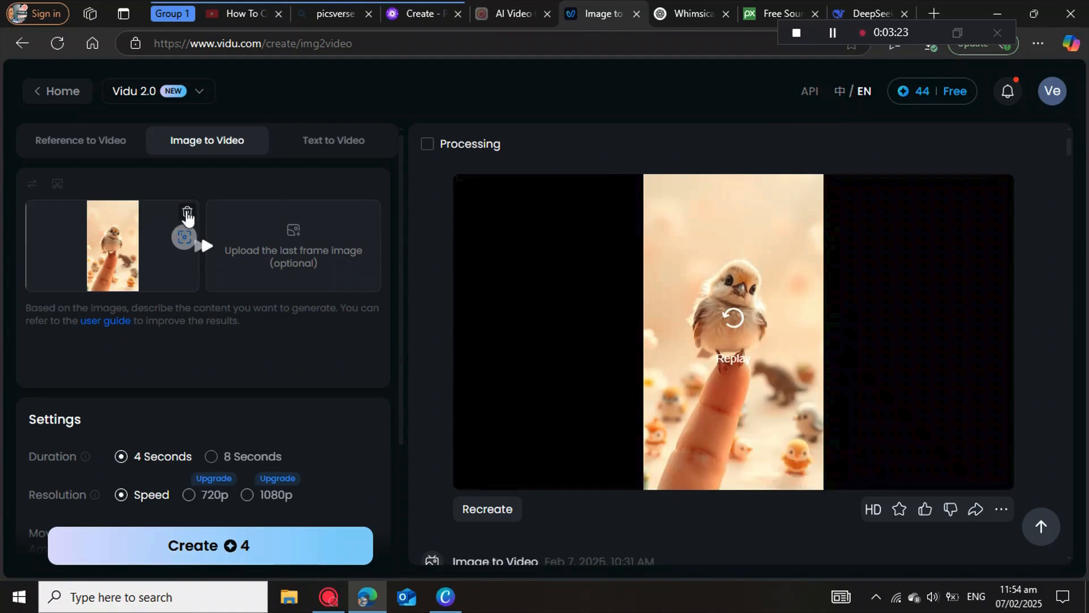
click(187, 211)
click(112, 243)
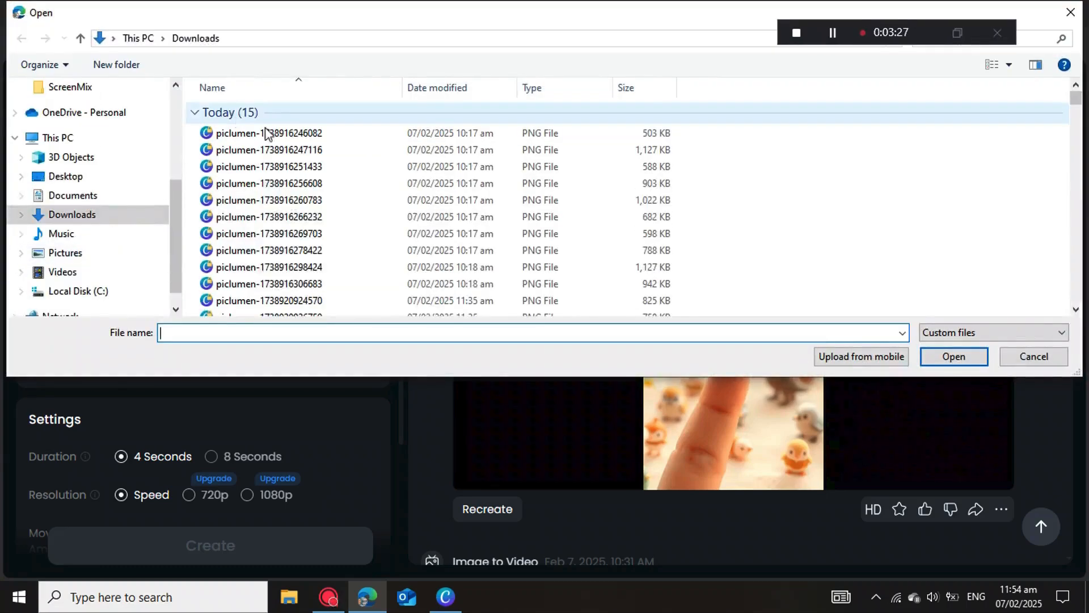
scroll(249, 215, down, 3)
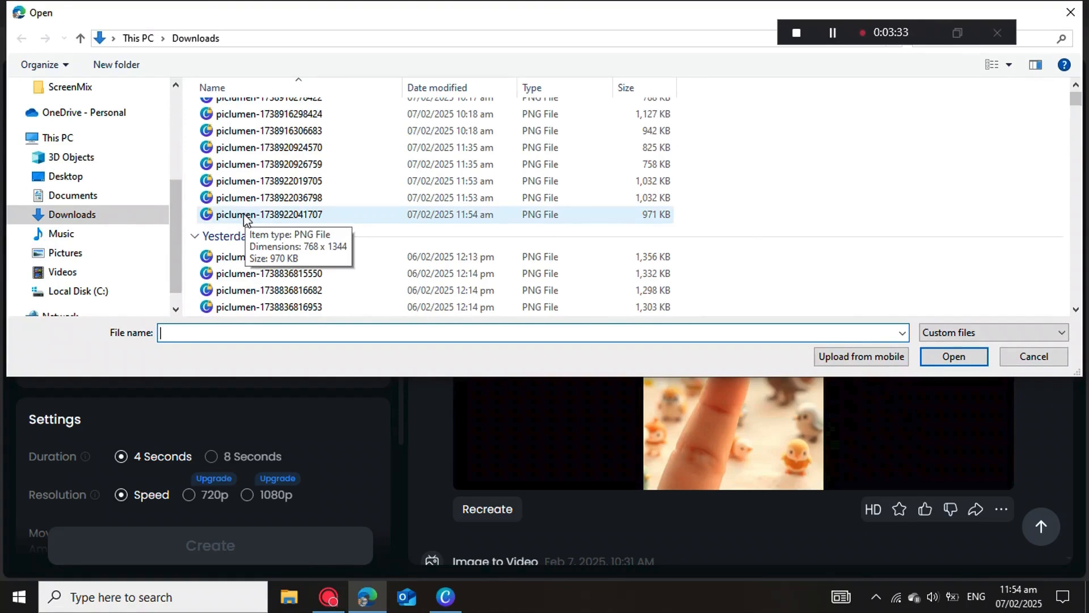
click(244, 219)
click(953, 357)
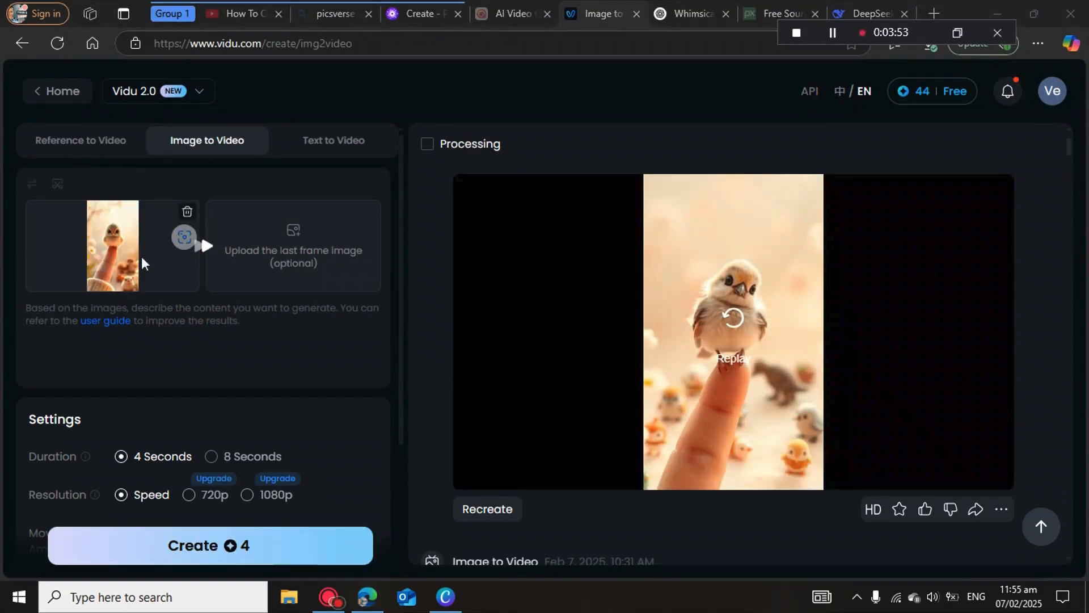
Generate a 4-second video from the uploaded baby bird image
scroll(150, 317, down, 1)
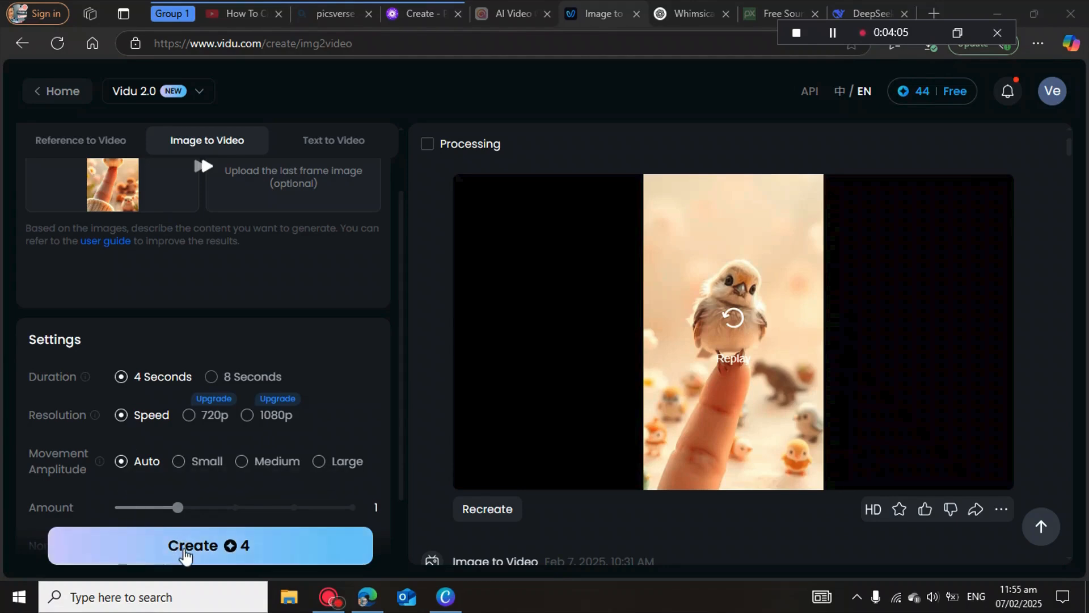
click(185, 552)
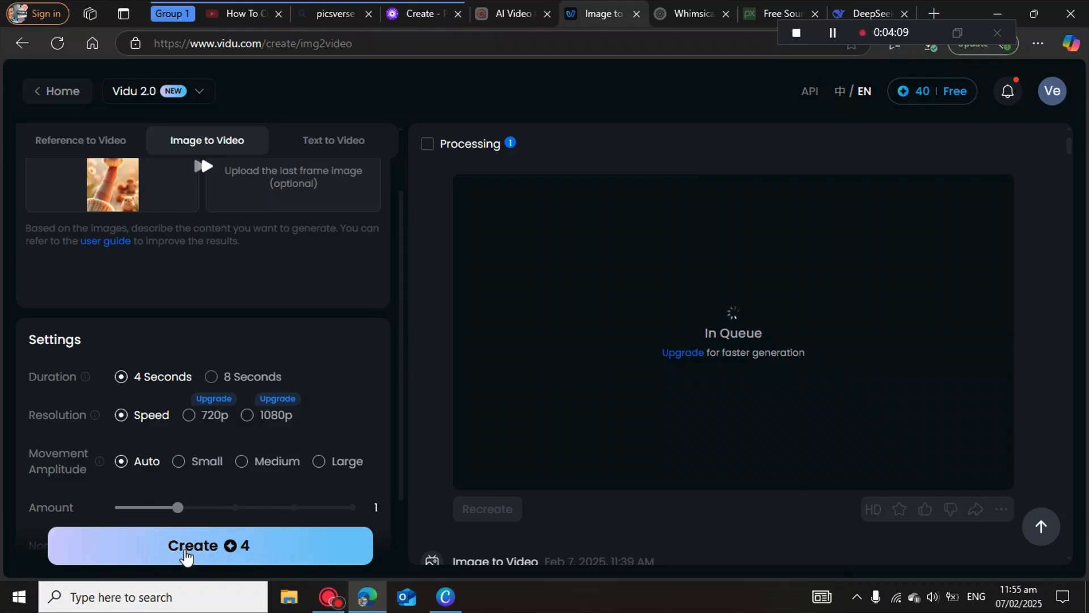
click(833, 33)
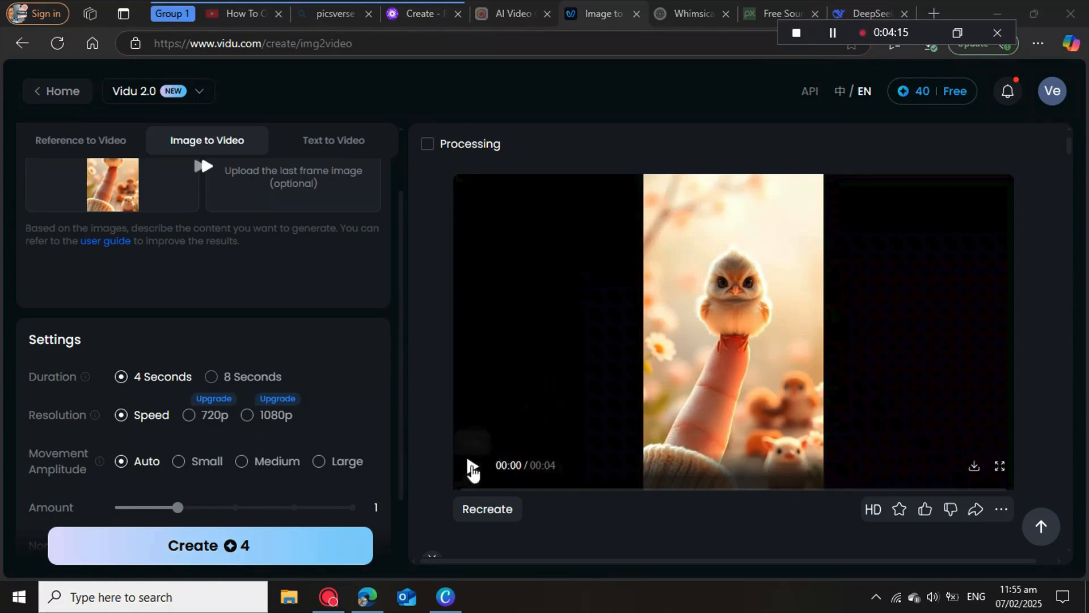
Play the generated baby bird video, download it and close the downloads list
click(468, 469)
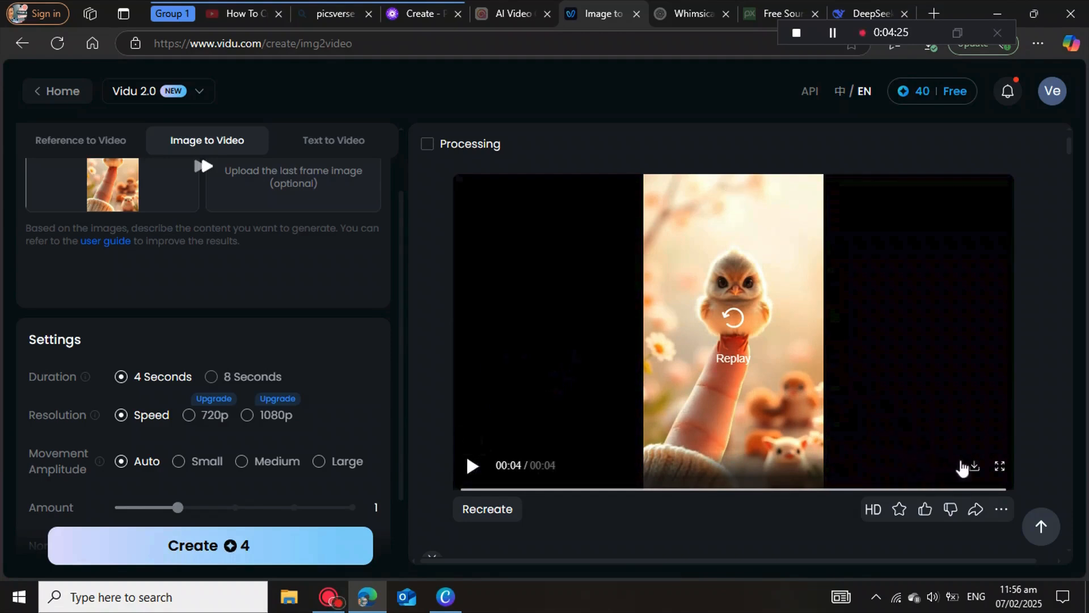
click(974, 469)
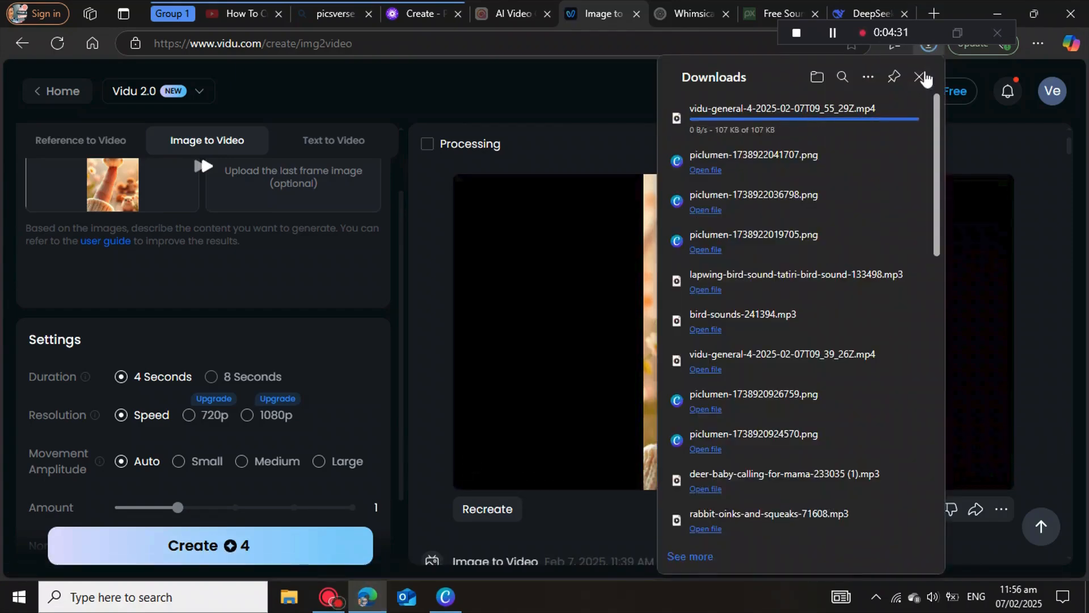
click(922, 75)
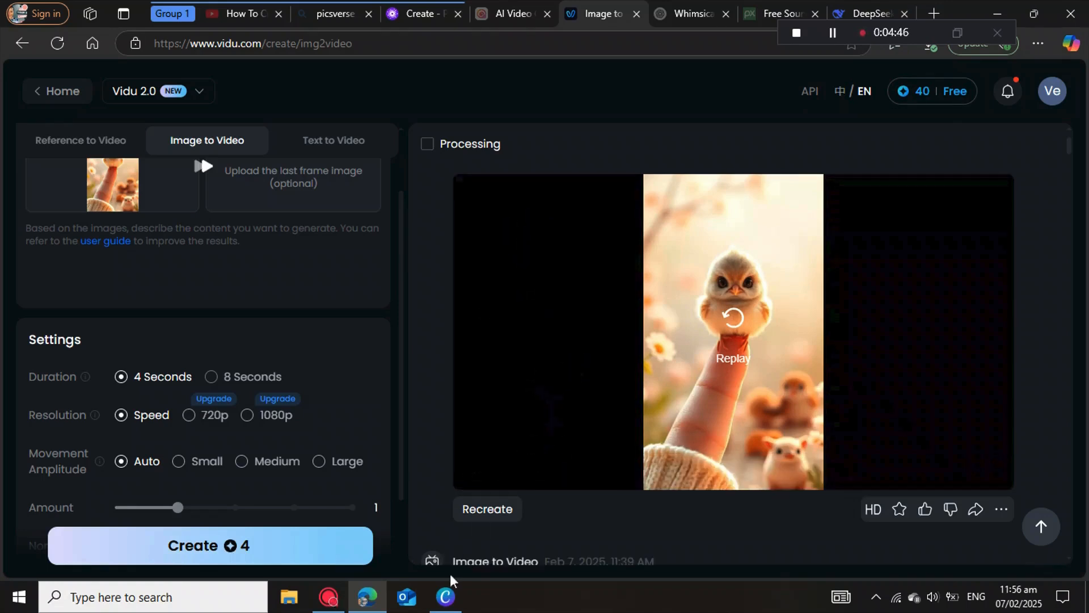
Switch to Canva and create a new blank Mobile Video design
click(446, 597)
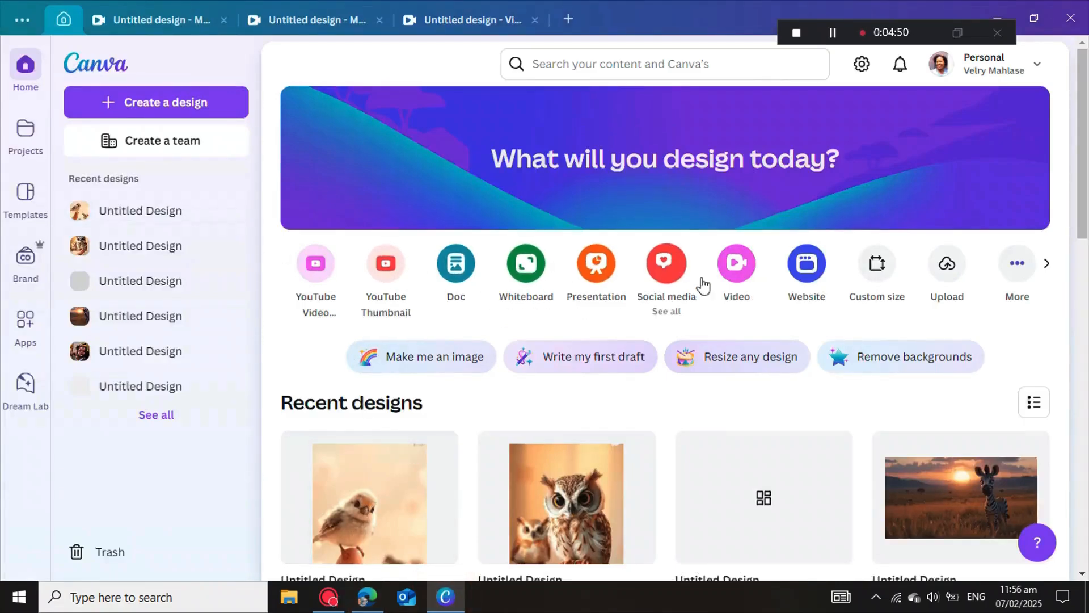
click(738, 275)
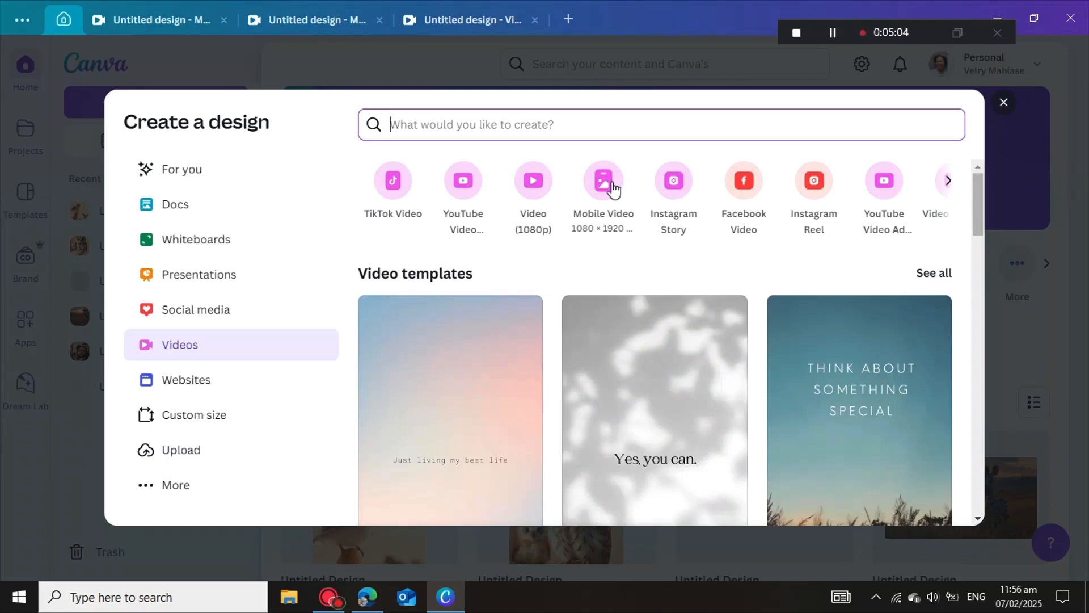
click(398, 185)
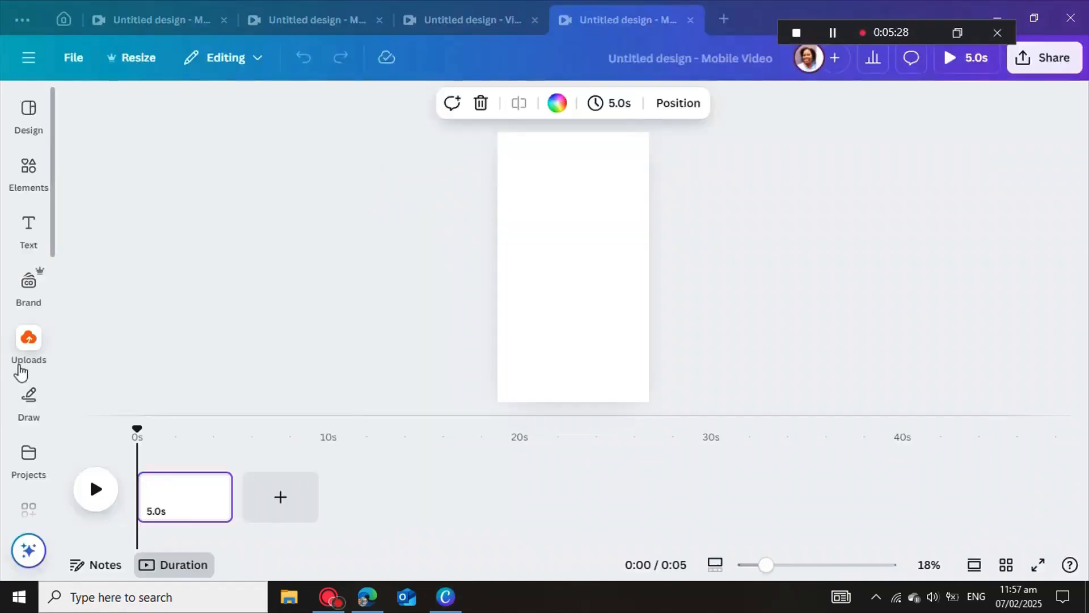
Upload the video vidu-general-4-2025-02-07T09_55_29Z from the Downloads folder to the design's media library
click(32, 347)
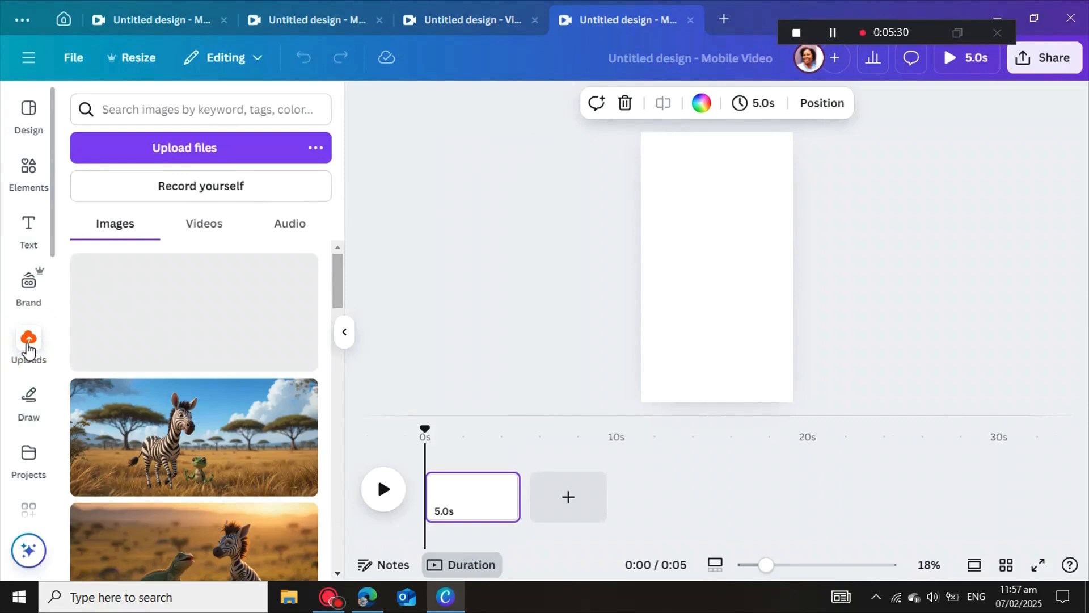
click(176, 145)
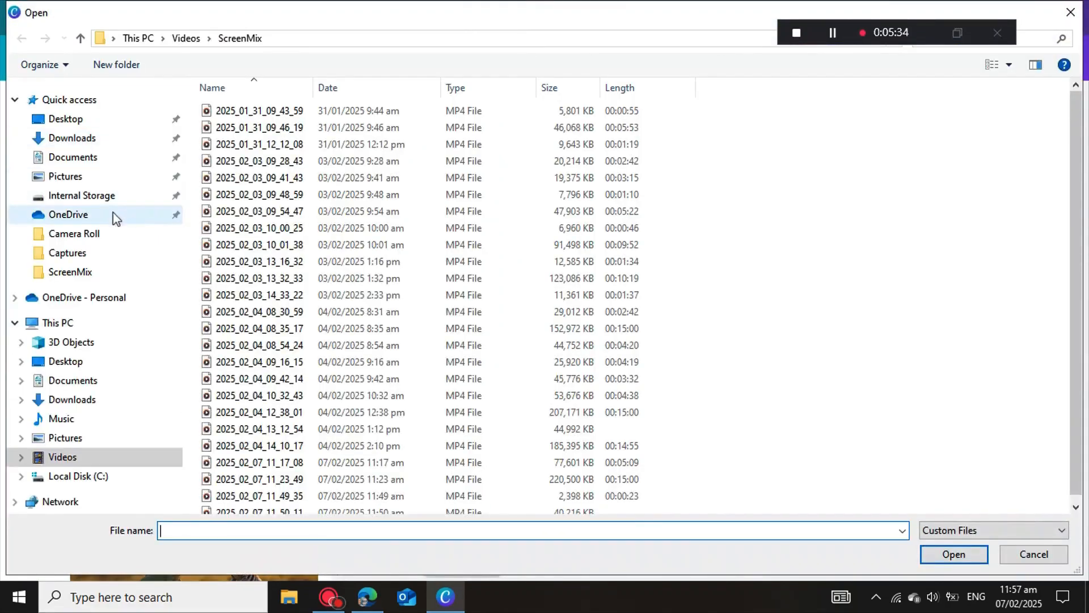
click(73, 146)
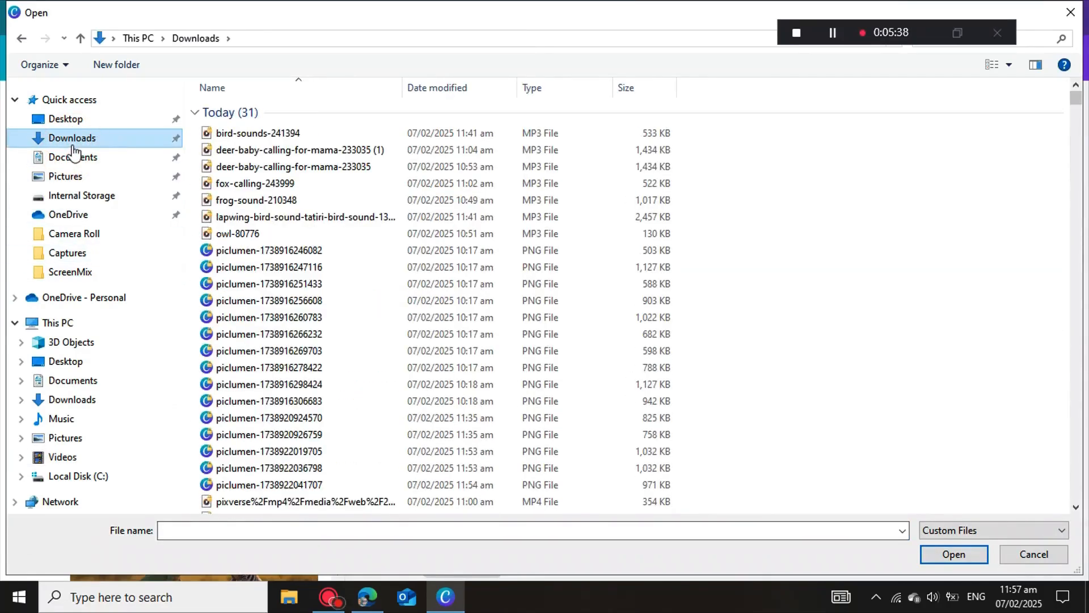
scroll(202, 363, down, 1)
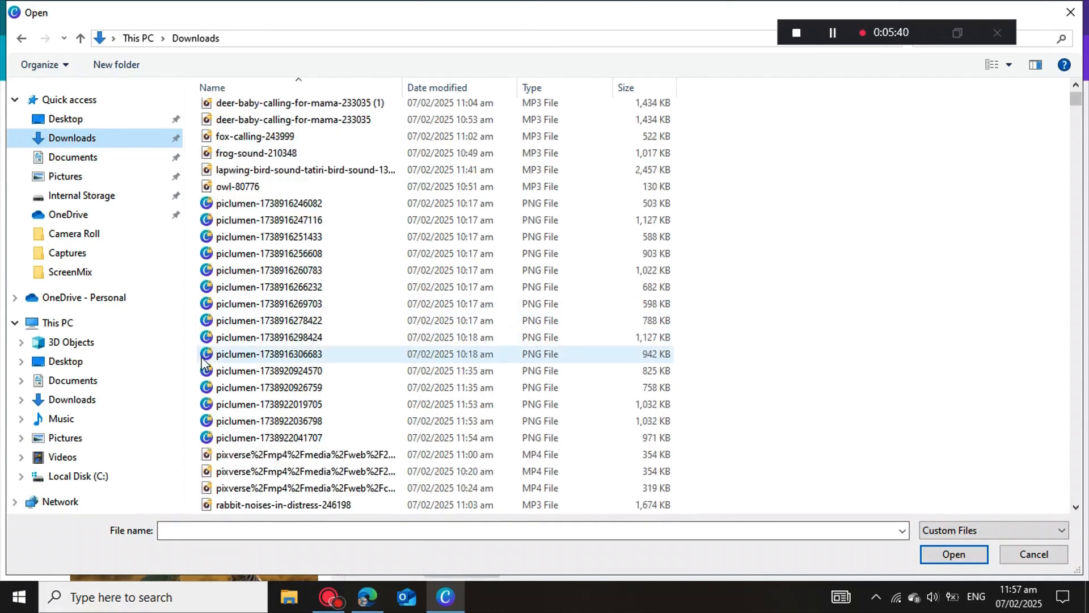
scroll(236, 417, down, 1)
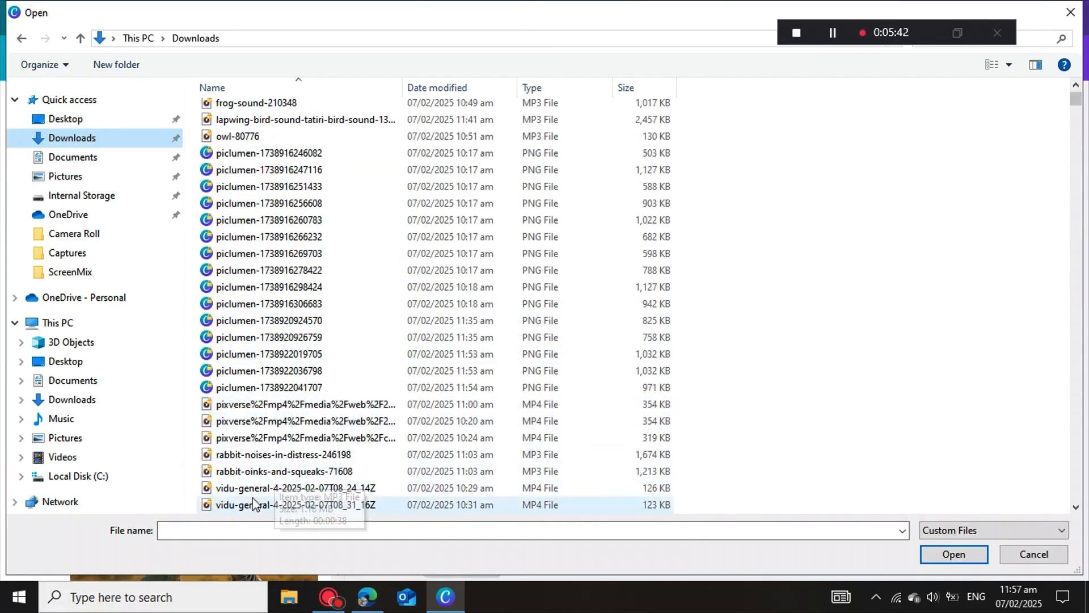
scroll(254, 452, down, 1)
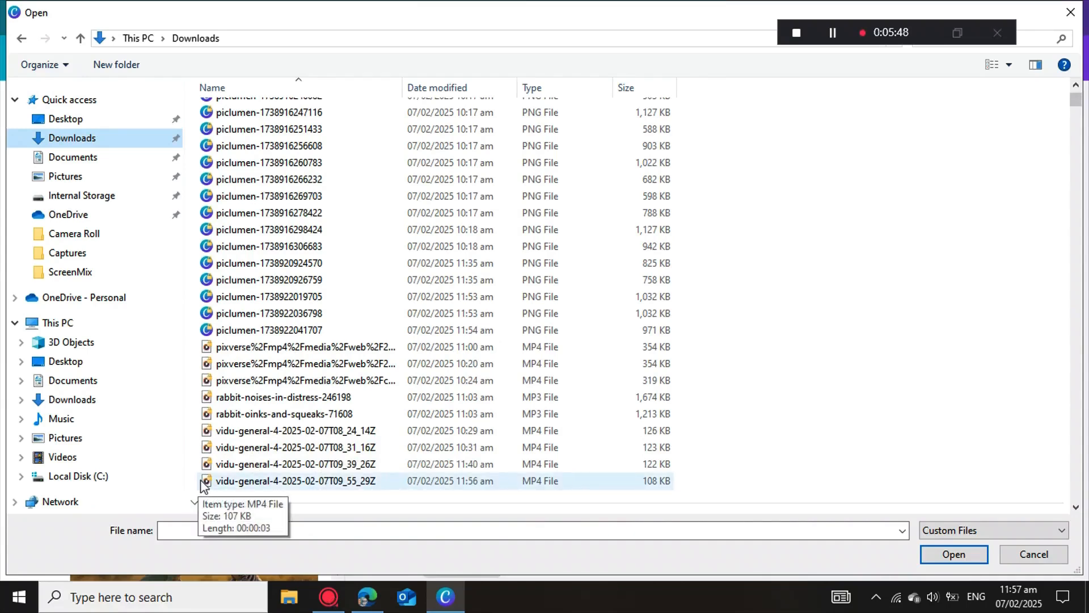
mouse_move(204, 486)
mouse_down()
mouse_move(214, 474)
mouse_move(221, 483)
mouse_up()
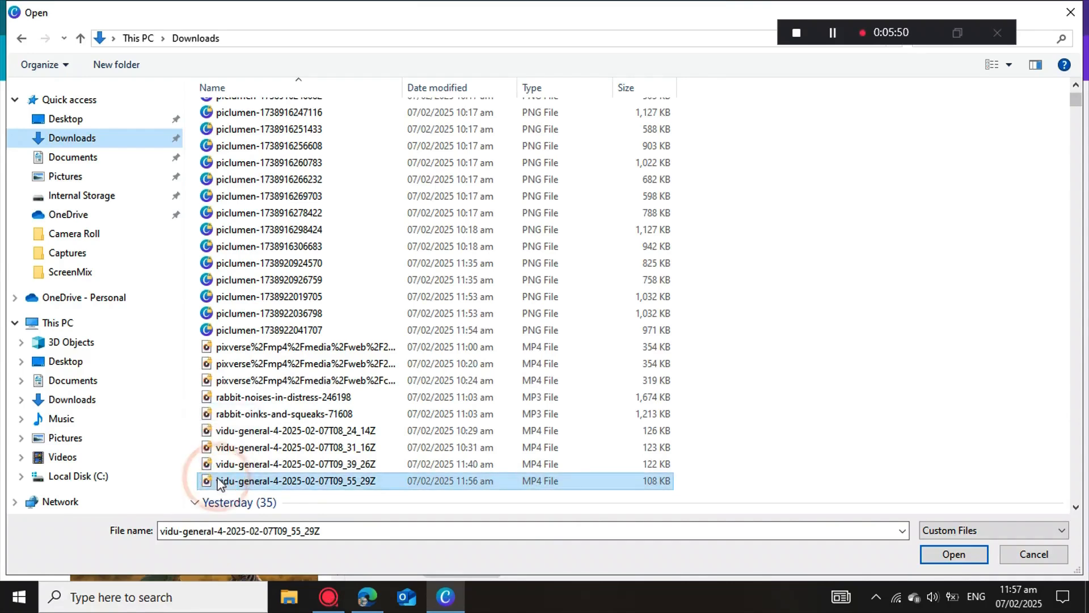
click(945, 561)
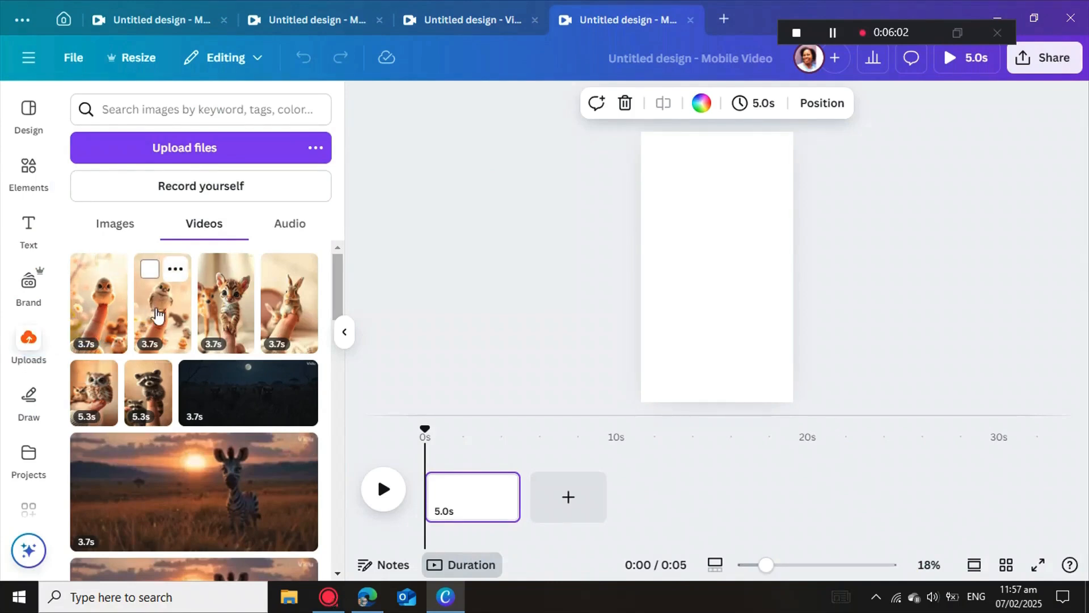
Add the uploaded clip of the side-facing baby bird on a fingertip to the blank page and set it as the background
click(157, 319)
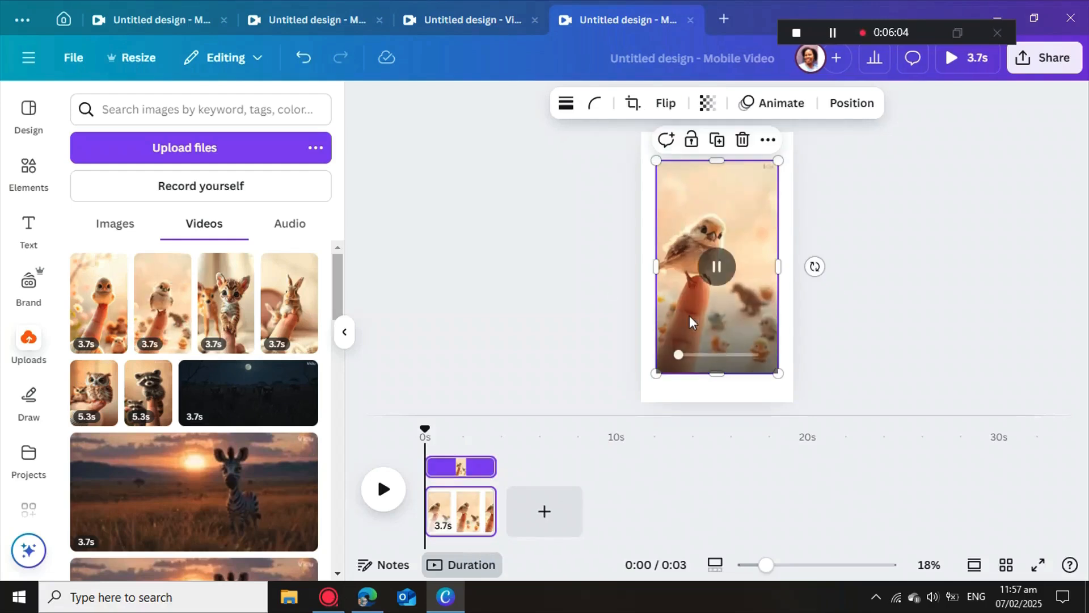
right_click(682, 203)
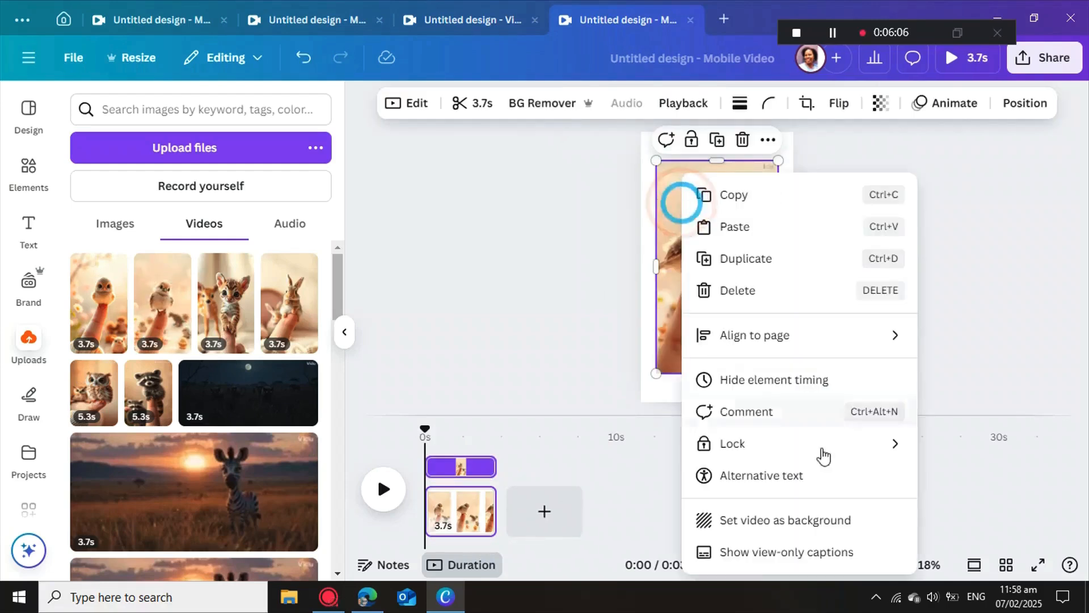
click(784, 530)
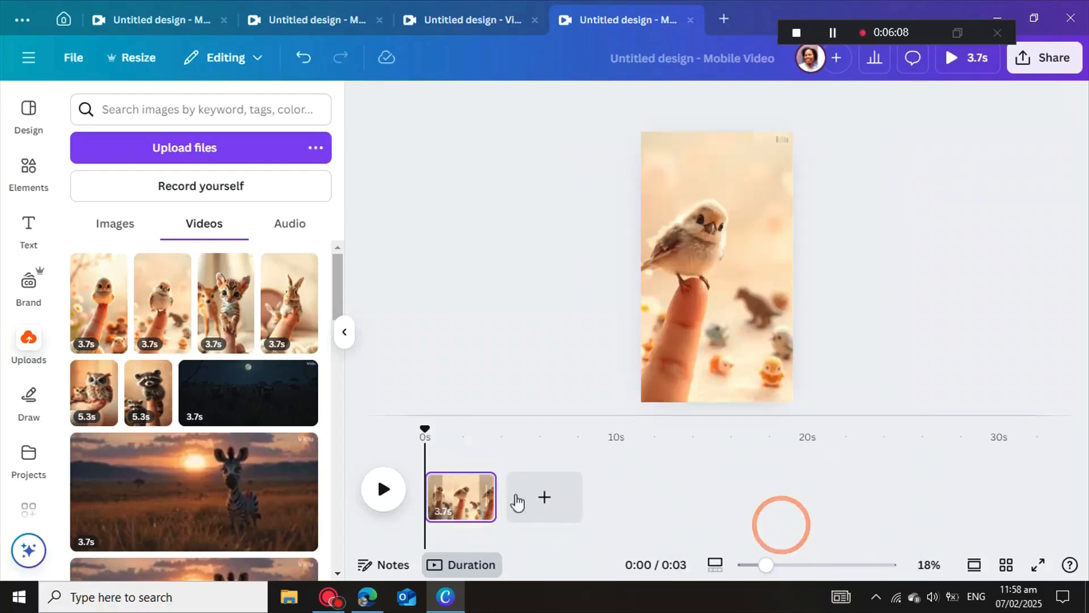
Add a second page and set the striped kitten and fawn video as its background
click(562, 492)
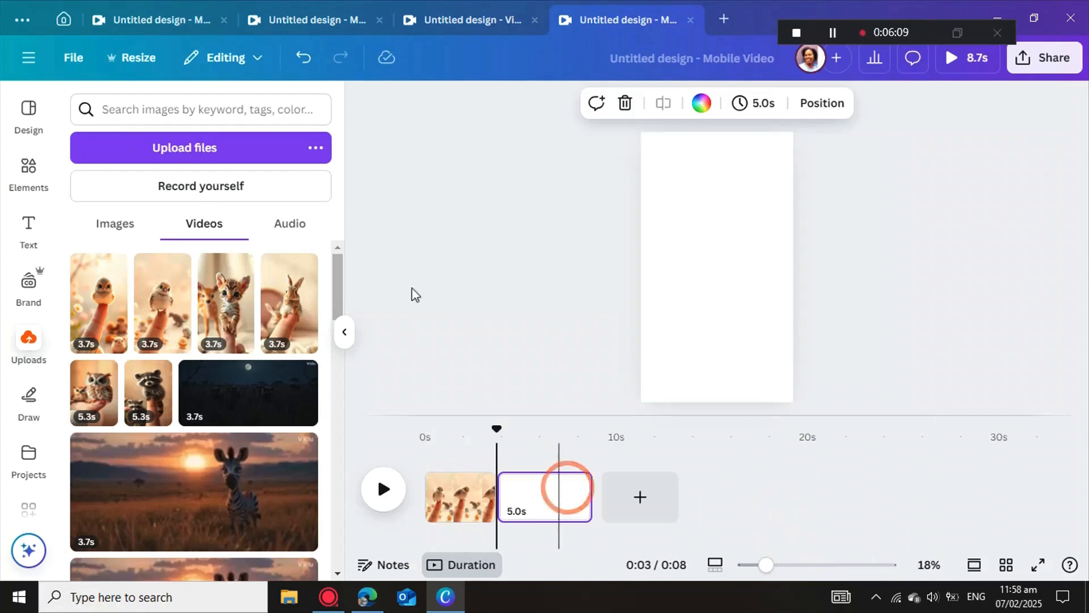
click(226, 301)
right_click(666, 277)
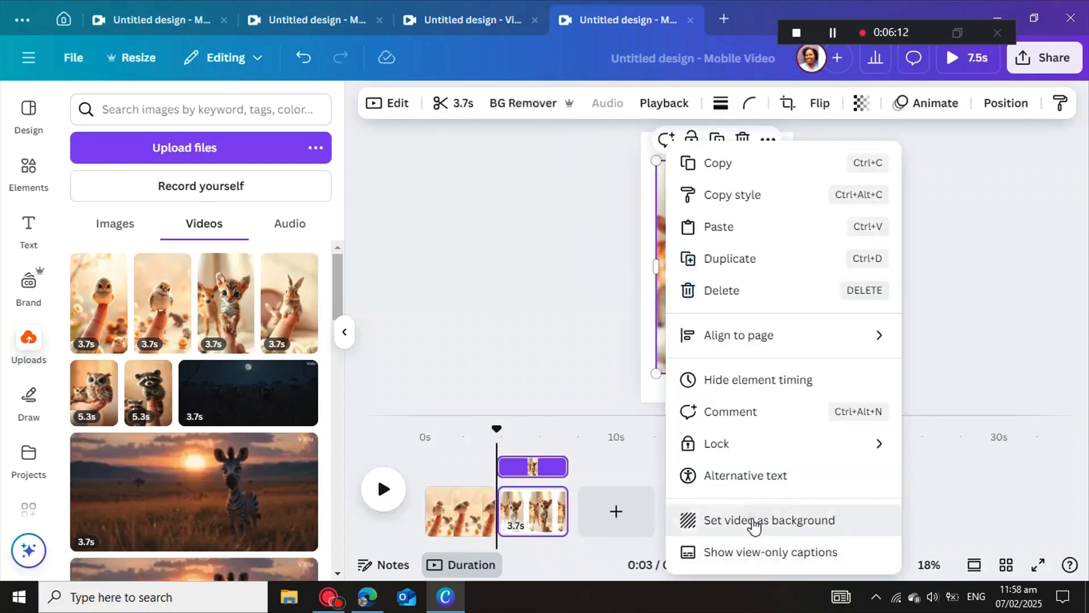
click(754, 518)
Add a third page and set the baby rabbit video as its background
click(615, 499)
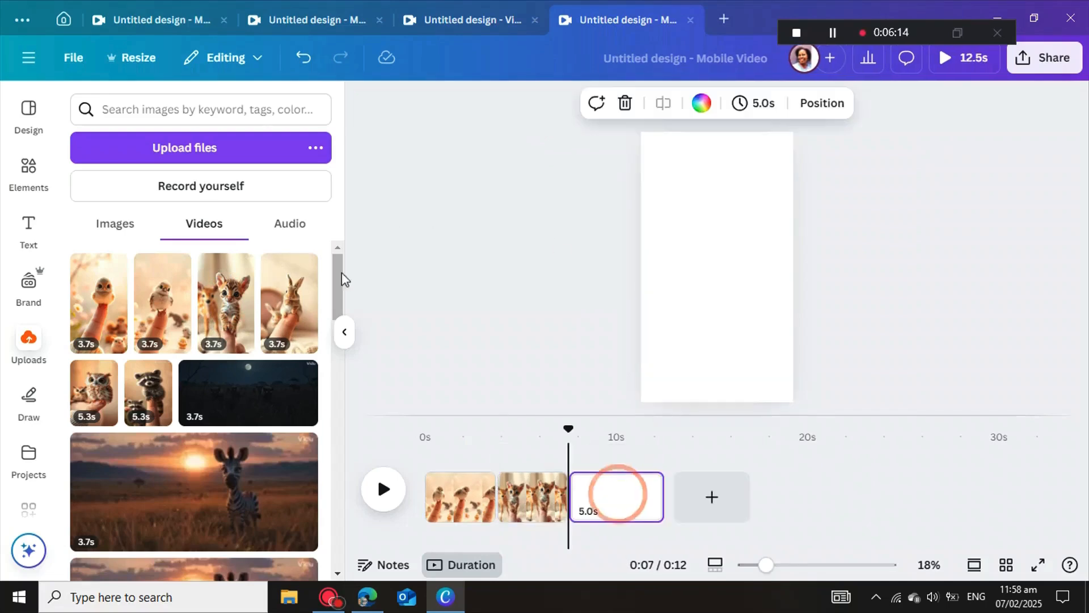
click(284, 318)
right_click(711, 308)
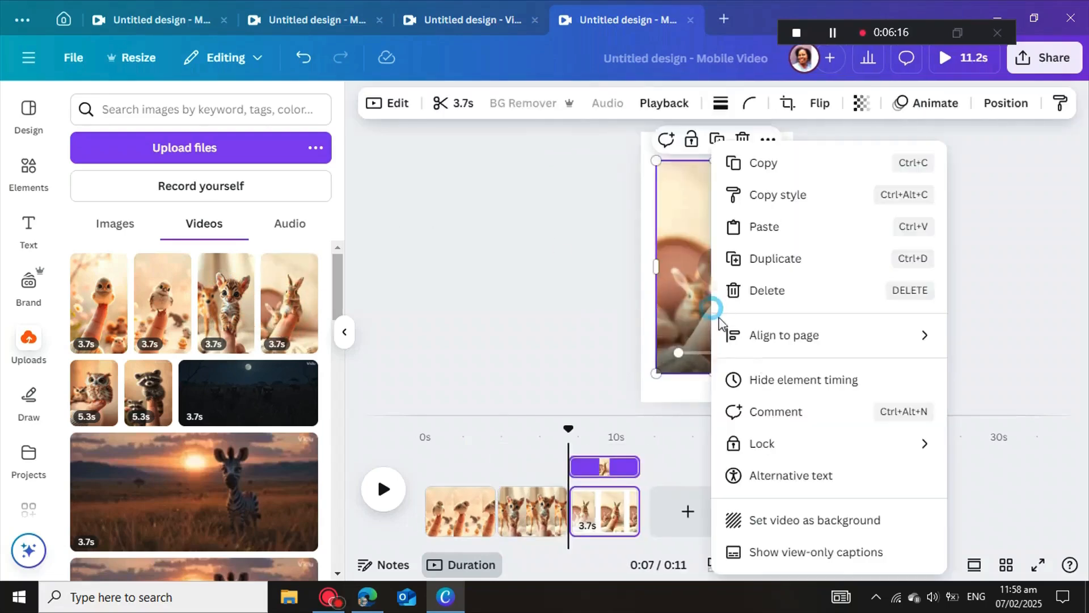
click(775, 521)
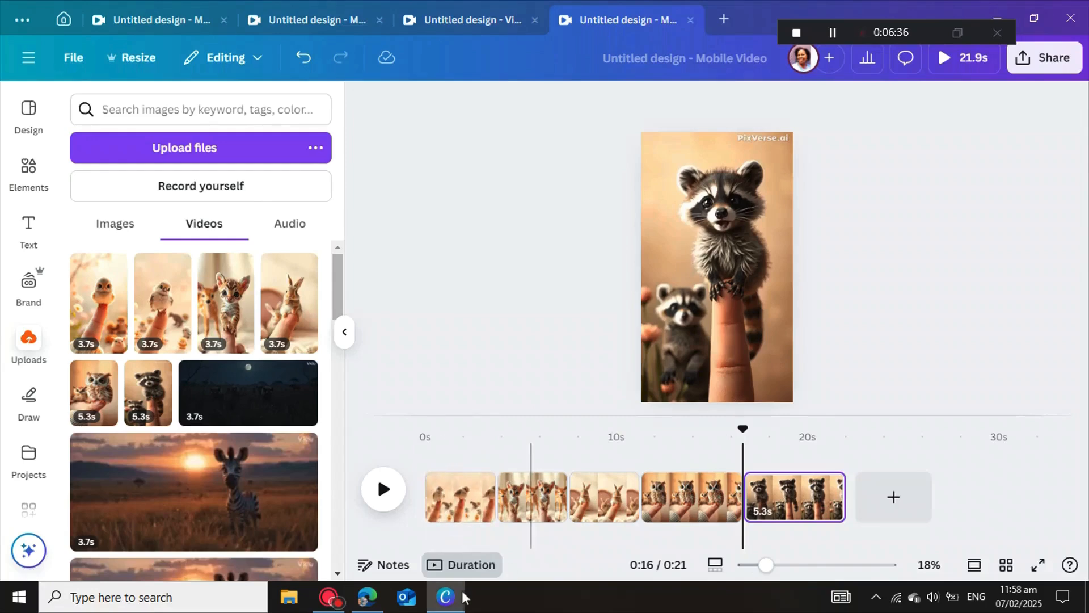
Switch to Pixabay in the browser and listen to A sound of bird and Lapwing Bird Sound - Tatiri Bird Sound
click(366, 597)
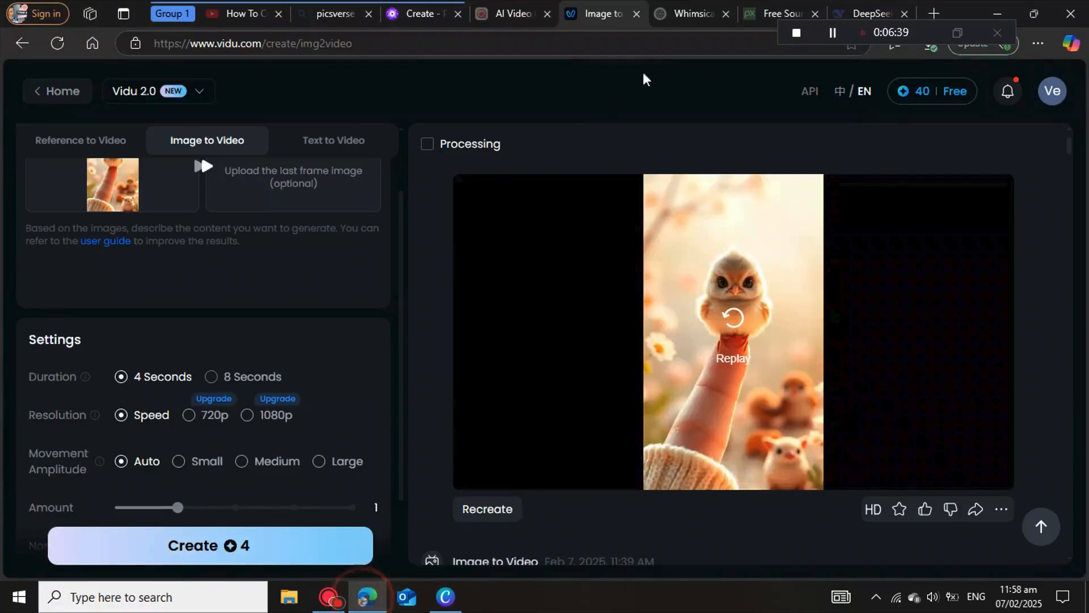
click(773, 15)
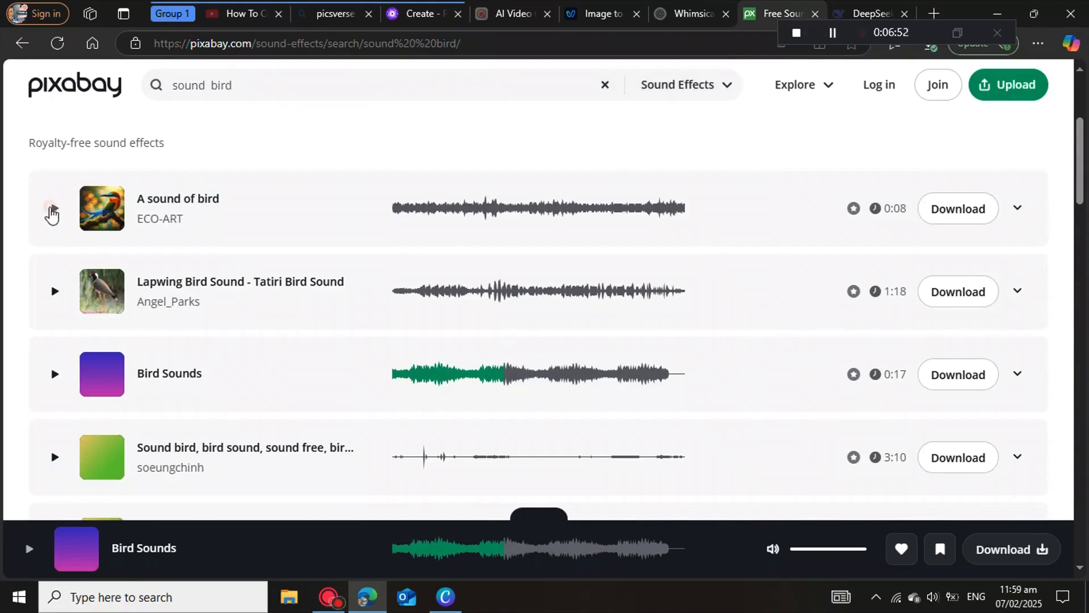
click(53, 213)
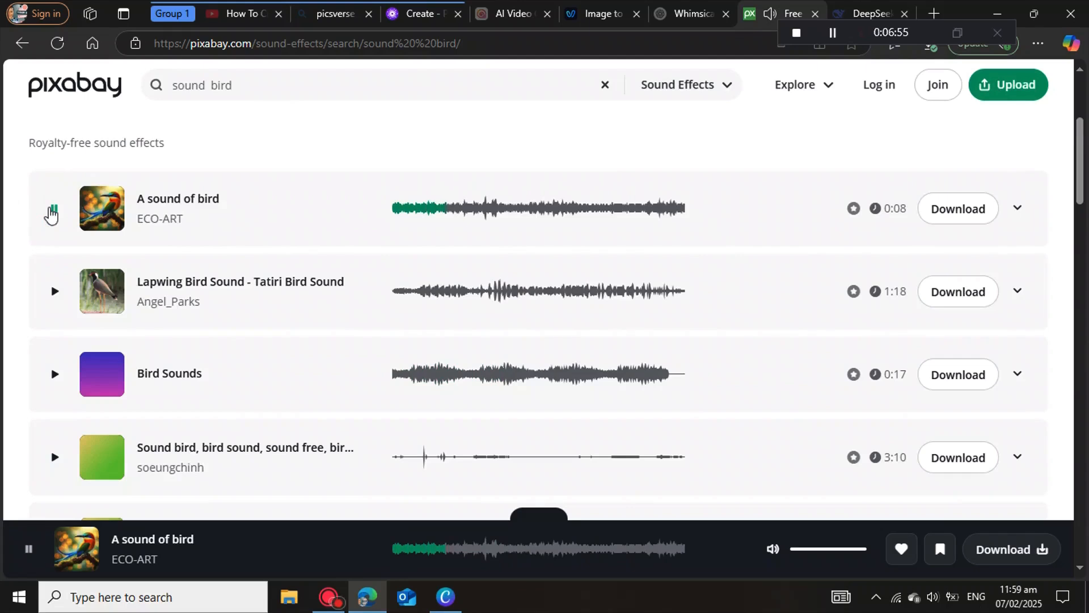
click(53, 294)
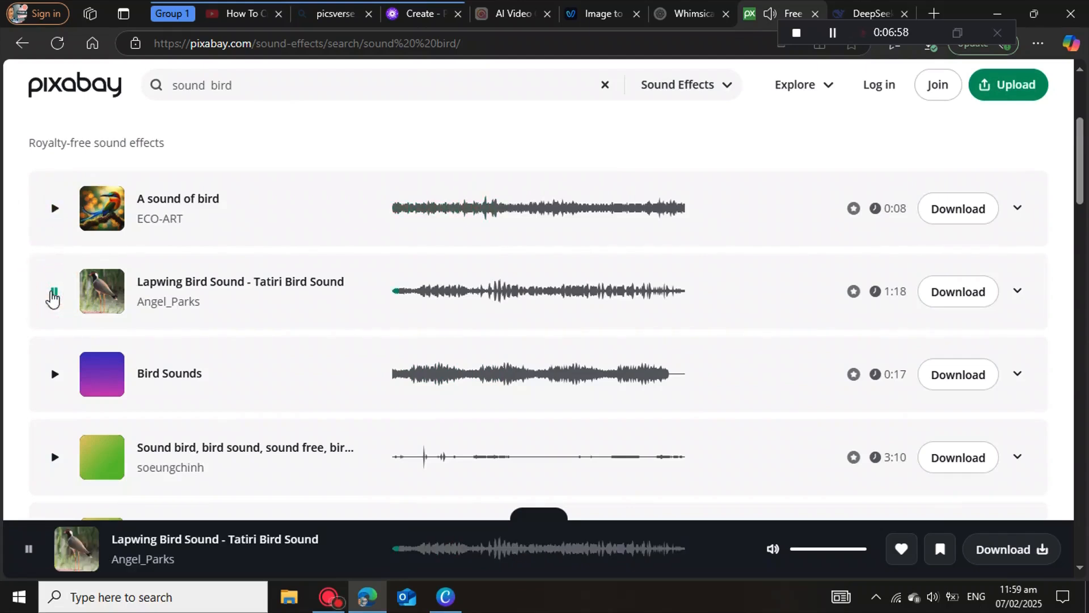
click(55, 295)
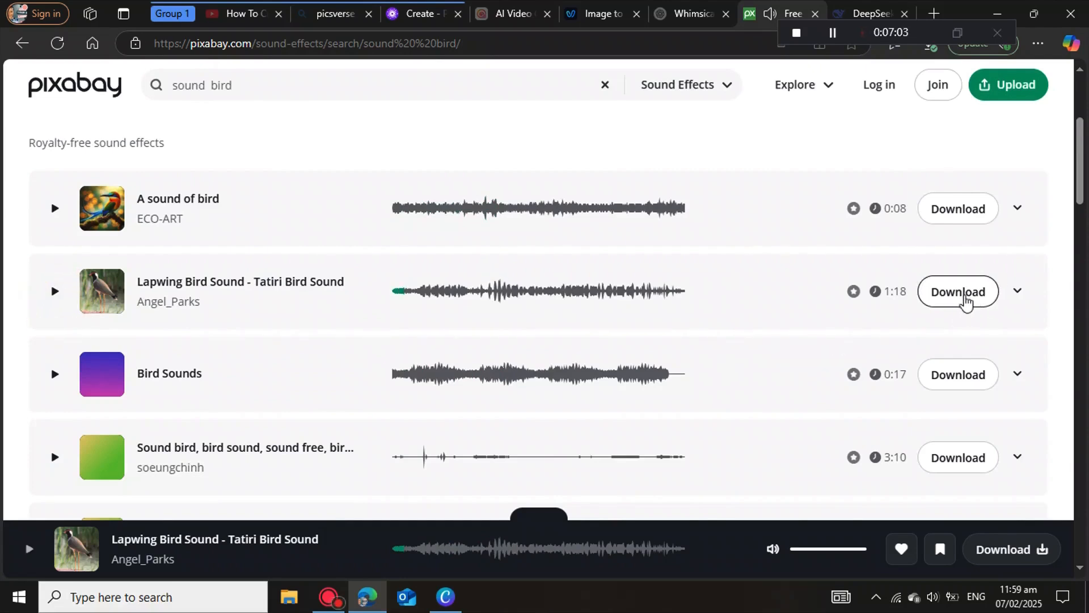
Switch to Canva, add bird-sounds-241394.mp3 at the start of the timeline and trim it to the first clip's length
click(446, 597)
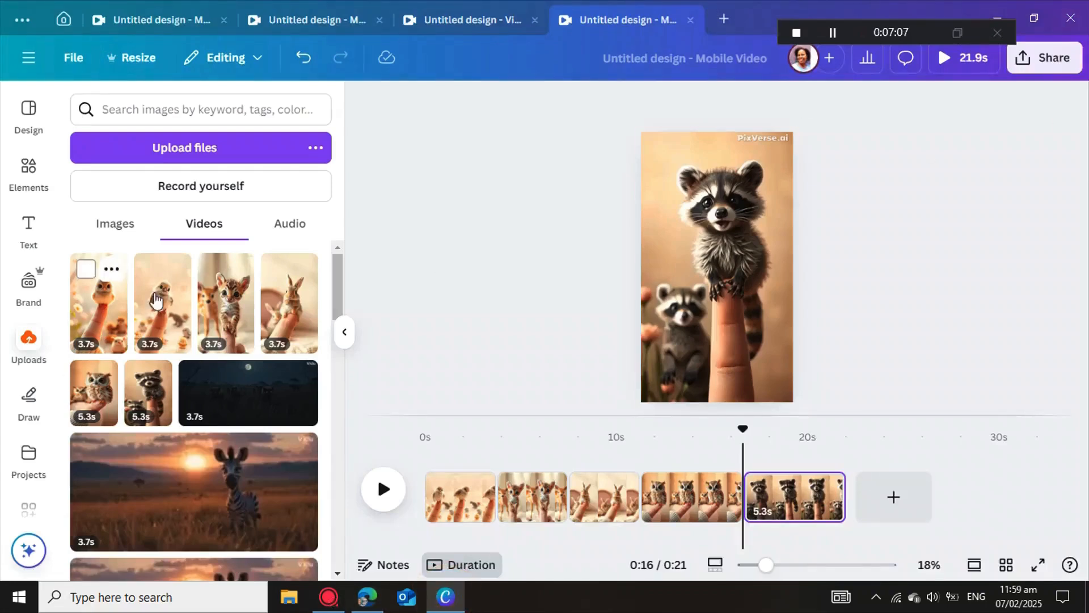
click(292, 224)
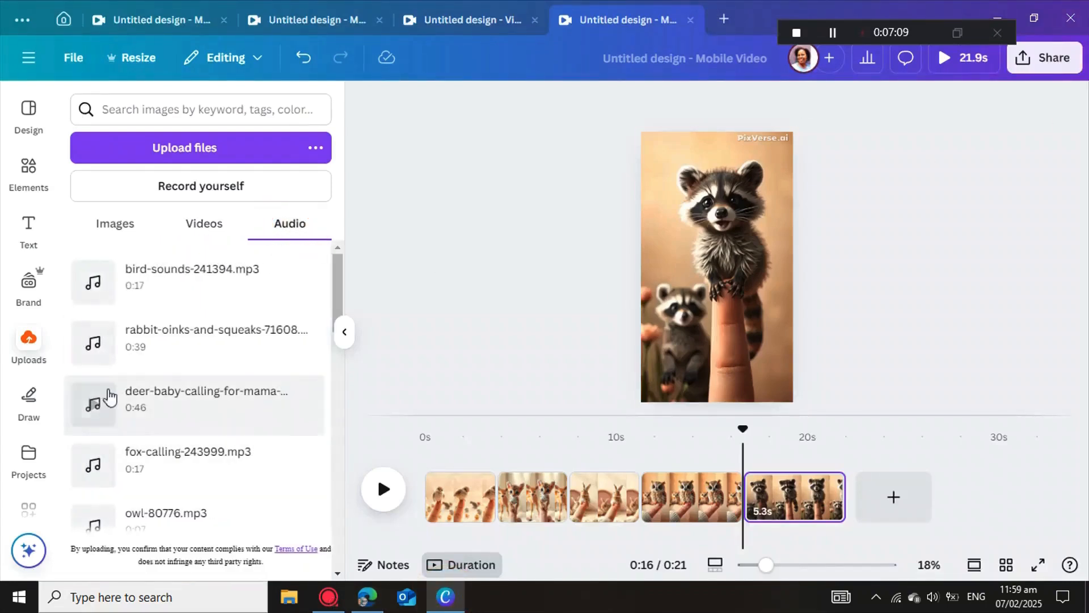
click(149, 286)
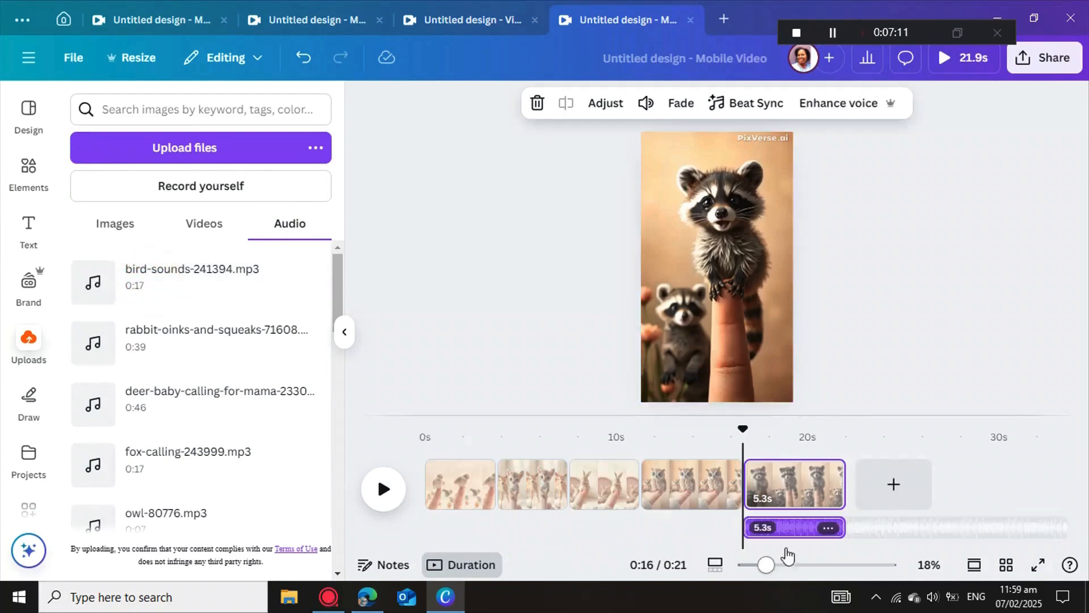
drag(789, 528, 422, 527)
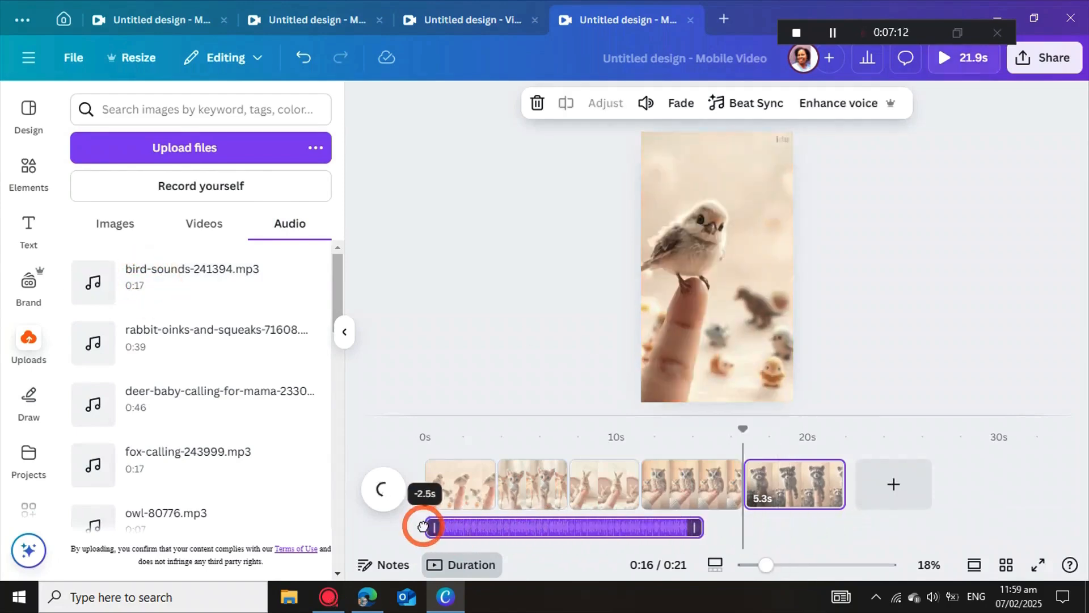
drag(698, 526, 485, 528)
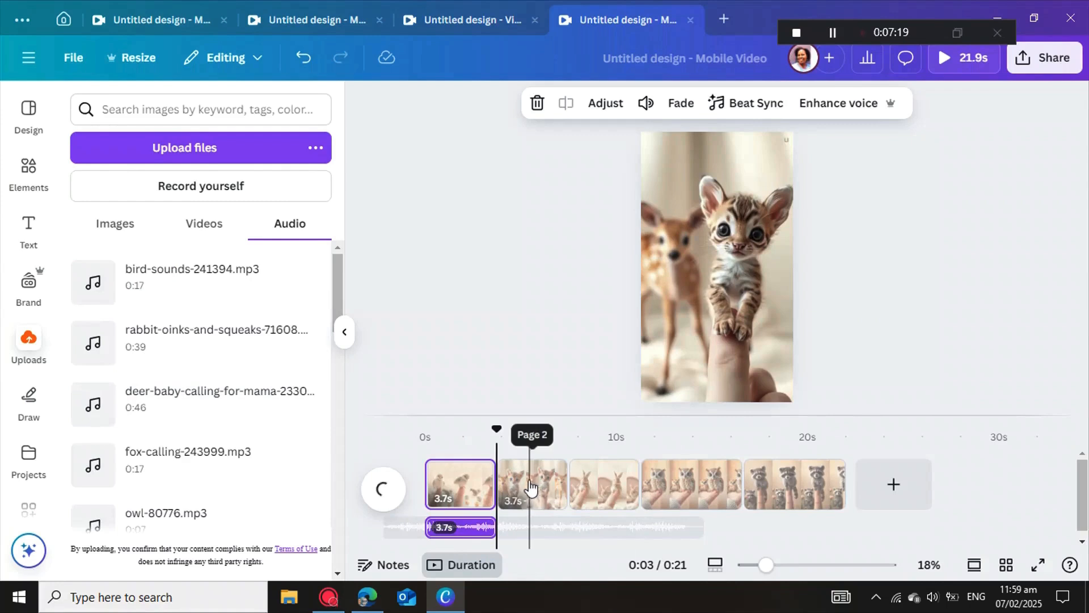
Place fox-calling-243999.mp3 under the second clip and owl-80776.mp3 under the owl clip, trimming each to fit its clip
drag(188, 455, 489, 511)
drag(811, 520, 558, 521)
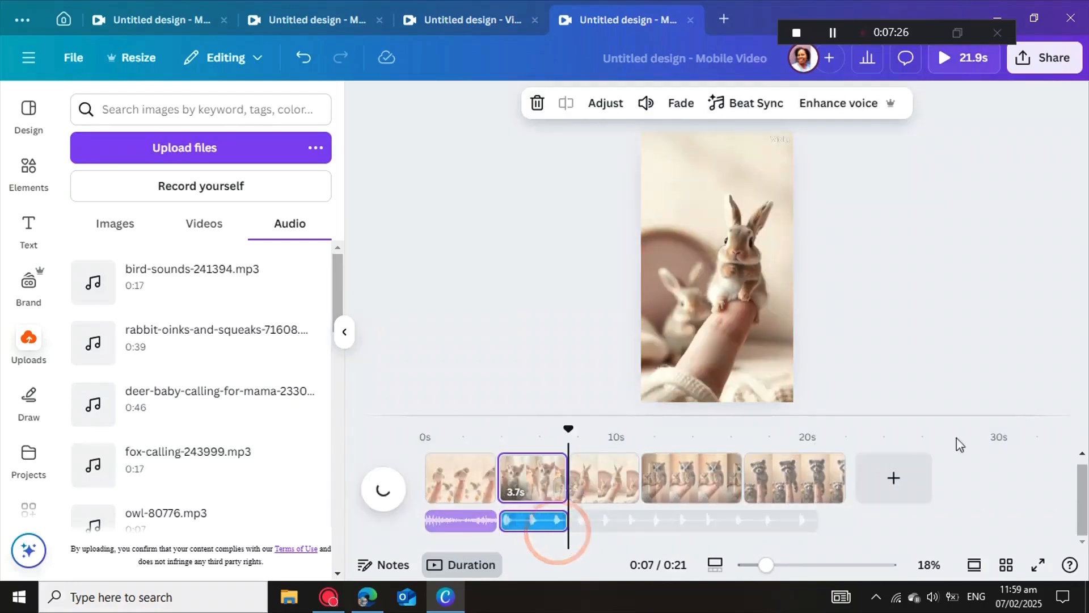
click(181, 512)
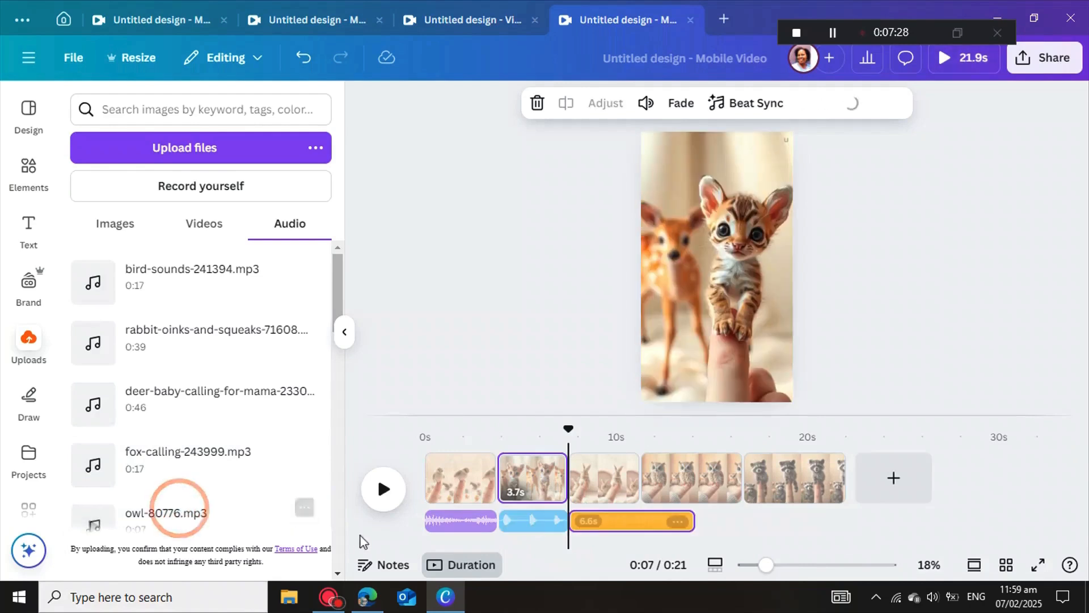
drag(637, 525, 699, 519)
drag(764, 520, 749, 519)
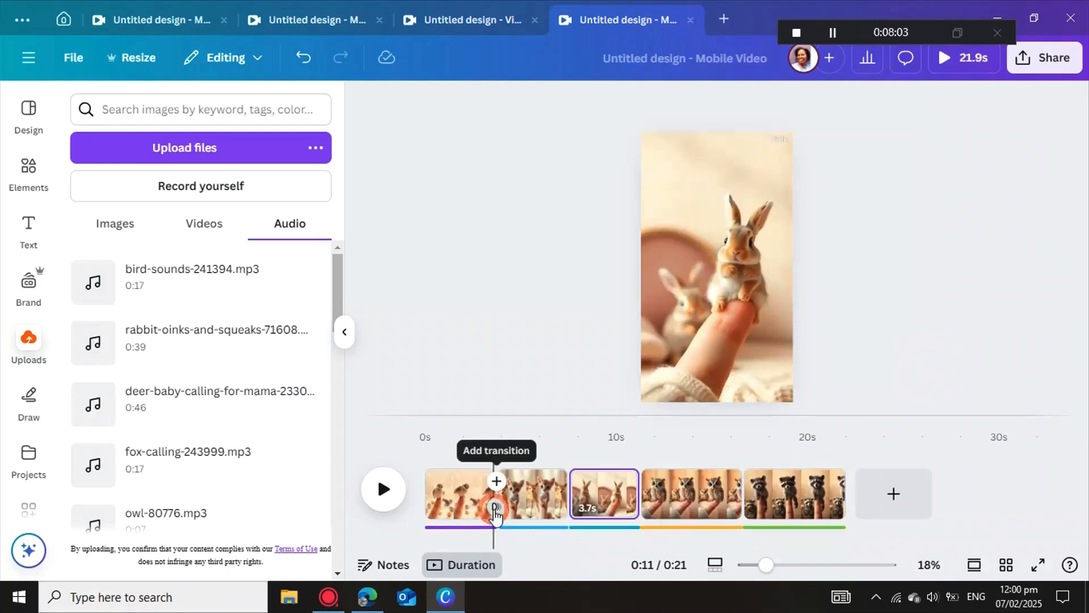
Add a Circle Wipe transition between the first two clips and apply it between all pages
click(495, 510)
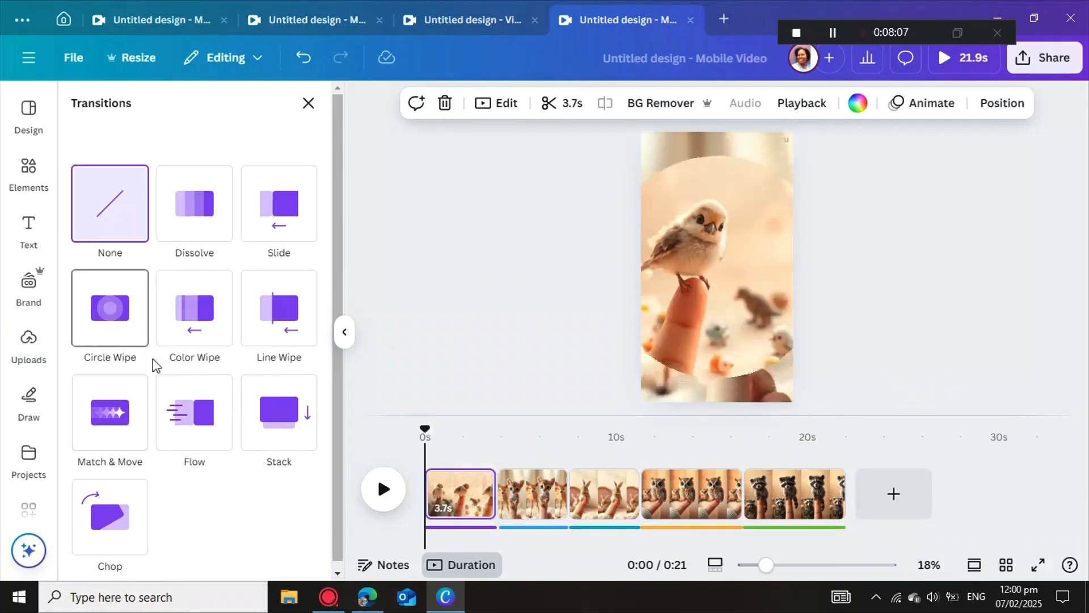
click(116, 335)
scroll(232, 487, down, 3)
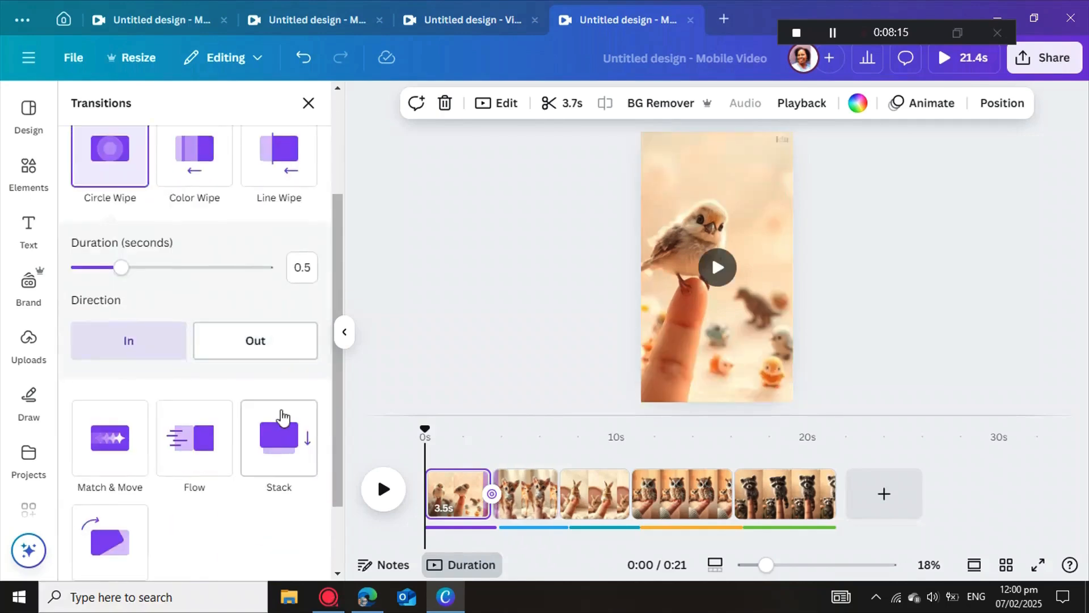
scroll(280, 422, down, 2)
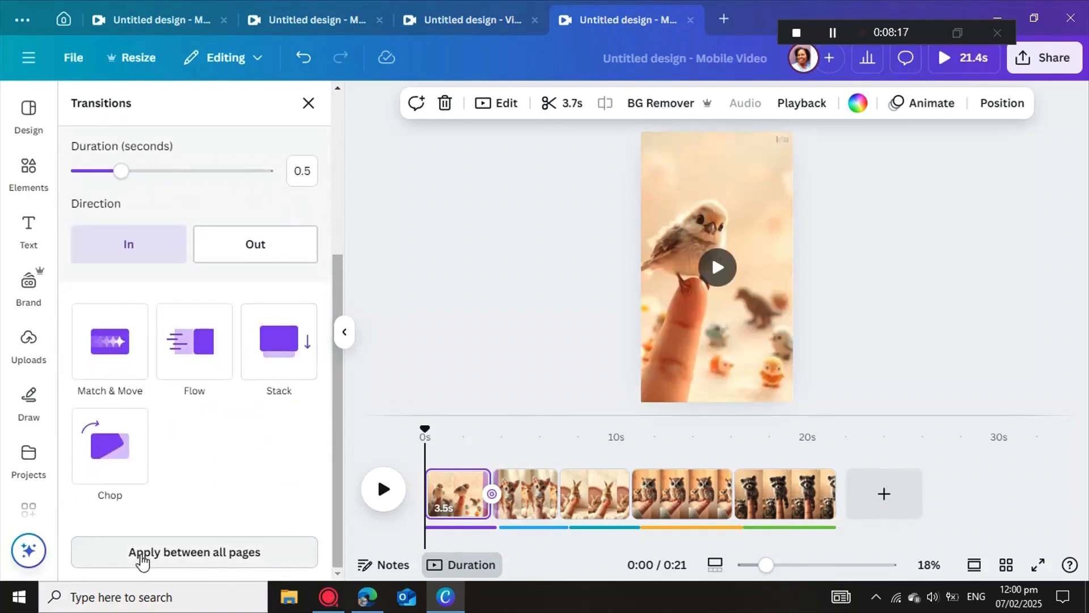
click(170, 557)
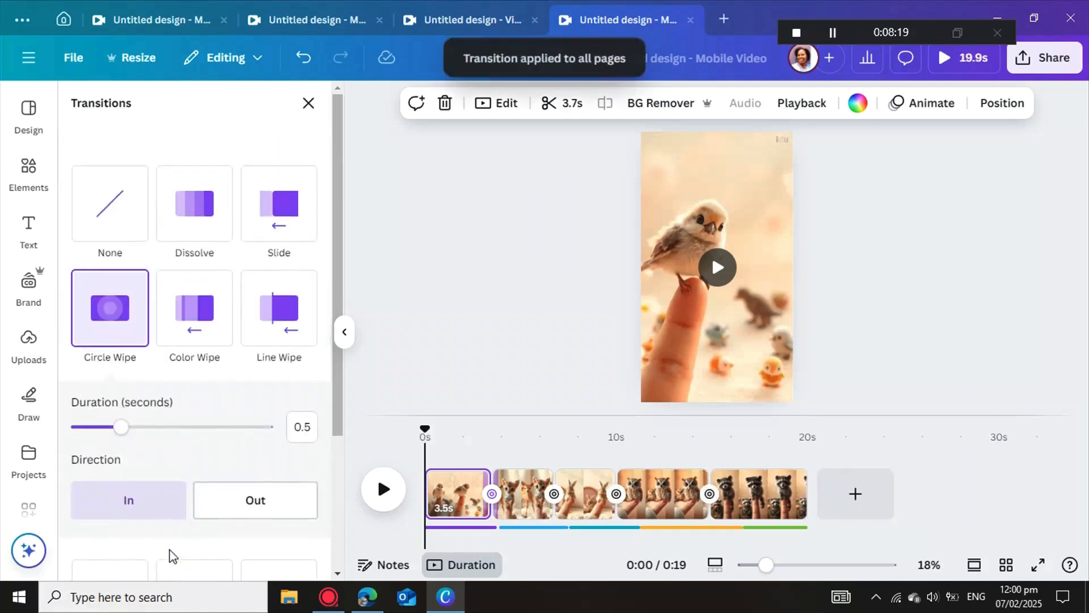
Play the full preview of the assembled video and close it
click(948, 59)
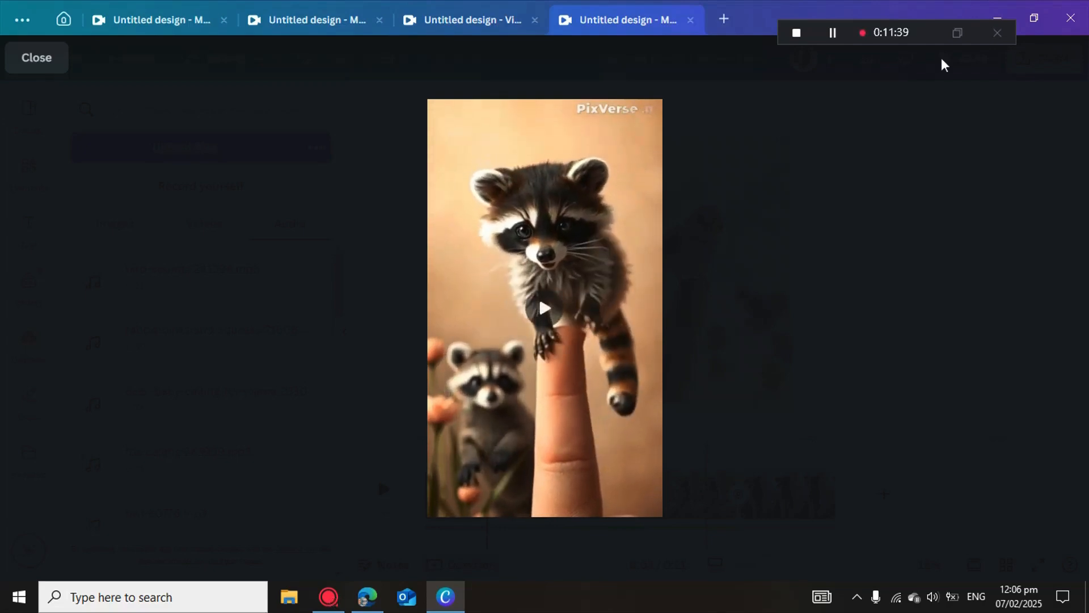
click(33, 62)
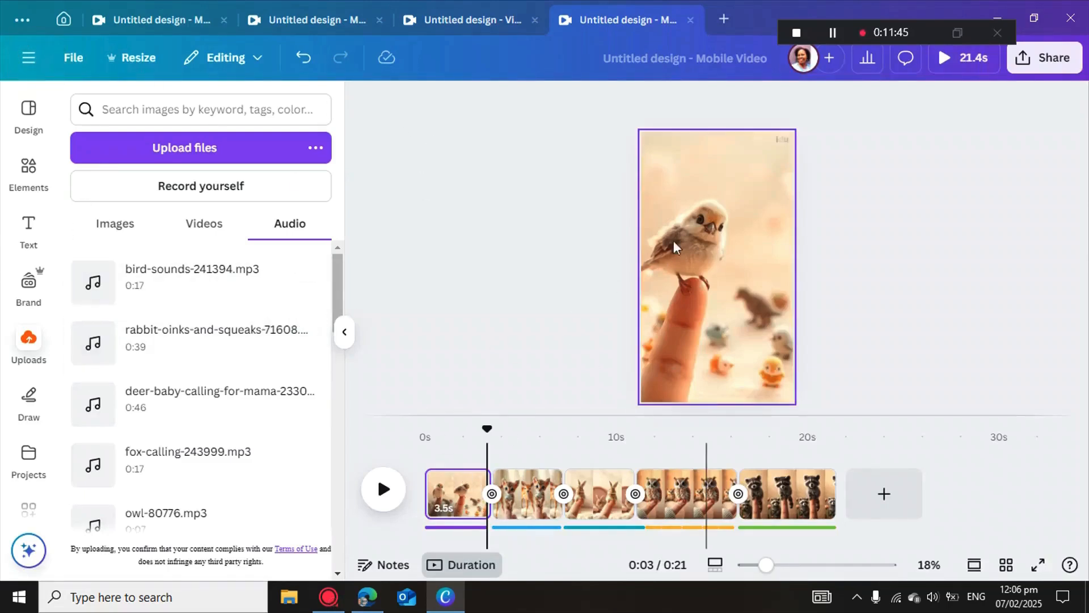
Detach the bird video from its page background, then shift and enlarge it to fill the page with the corner watermark cropped out
click(728, 215)
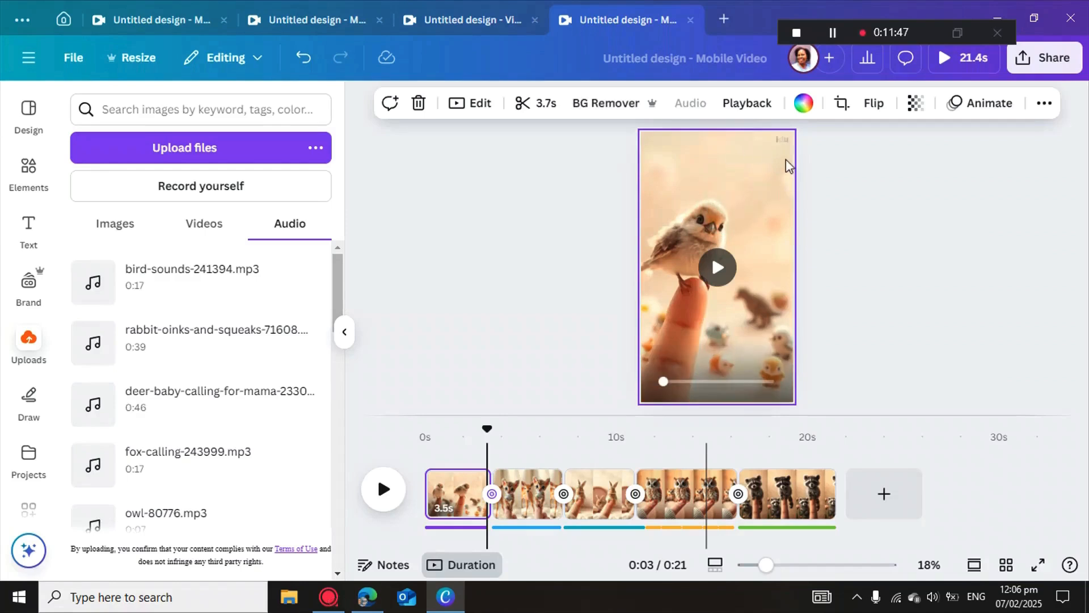
right_click(734, 346)
click(812, 521)
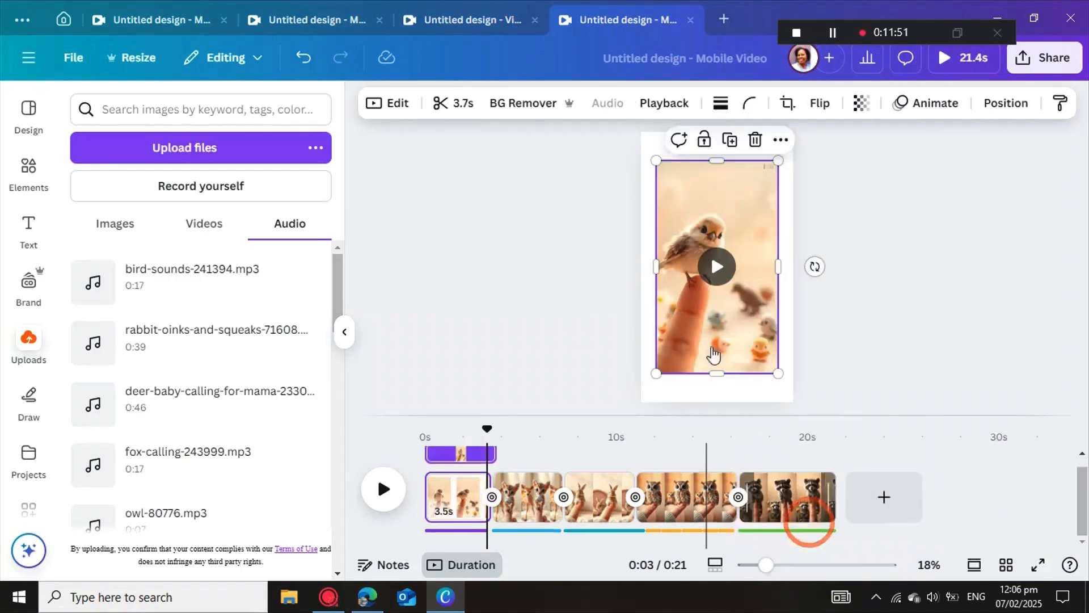
drag(674, 186, 660, 147)
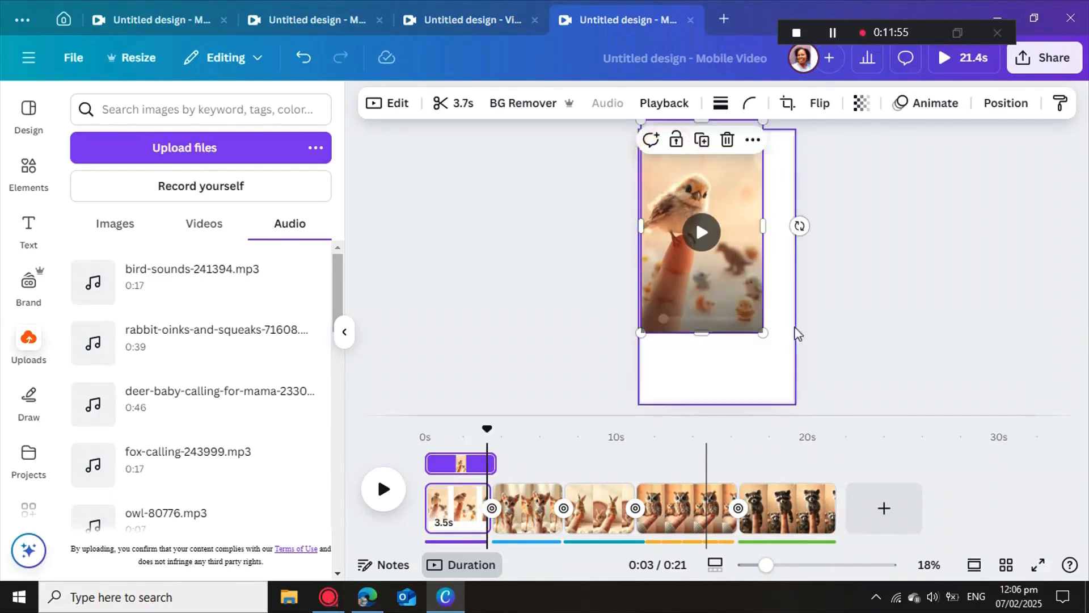
drag(763, 333, 776, 414)
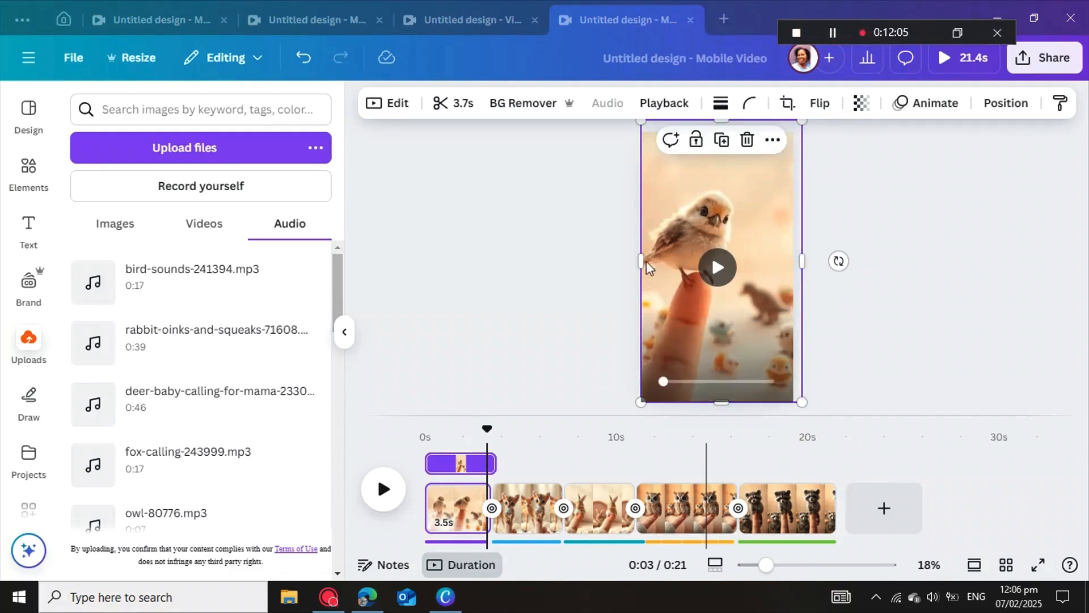
drag(642, 259, 643, 260)
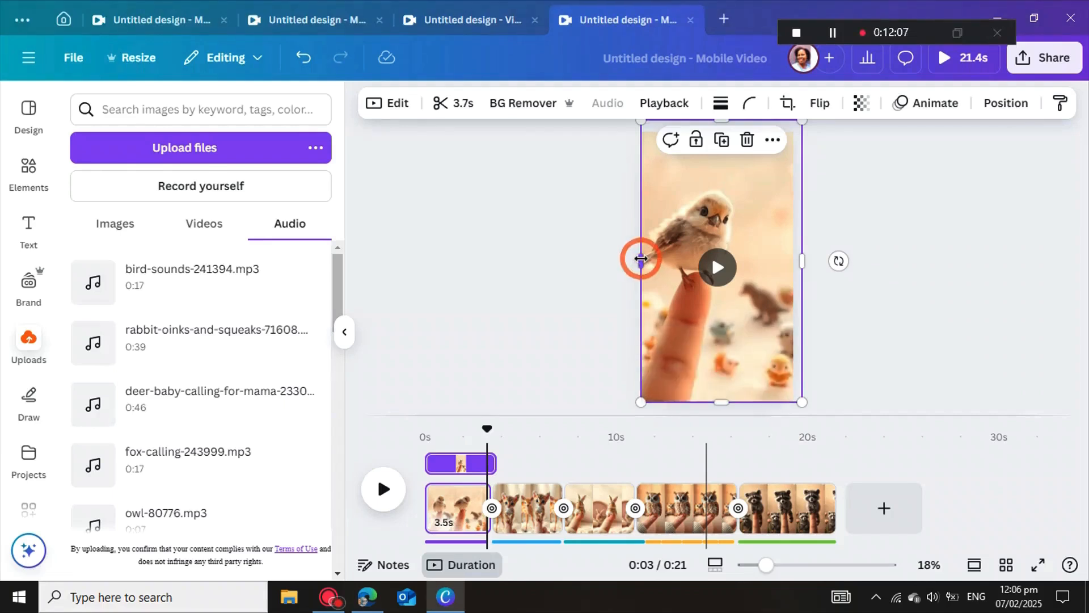
Detach the video from the background on the second page, the one with the striped cub and fawn
click(530, 505)
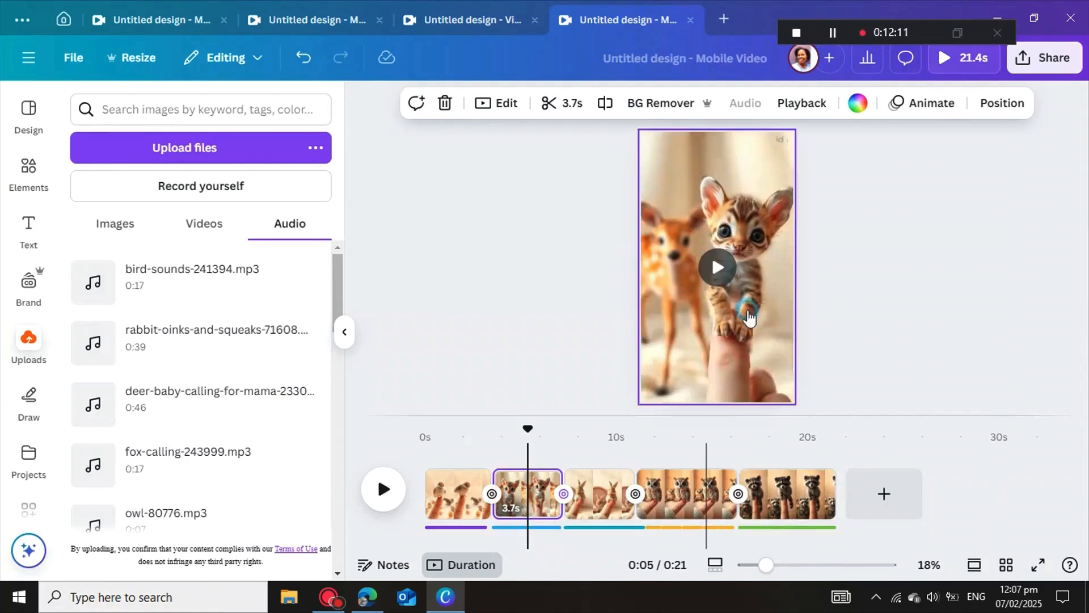
right_click(747, 309)
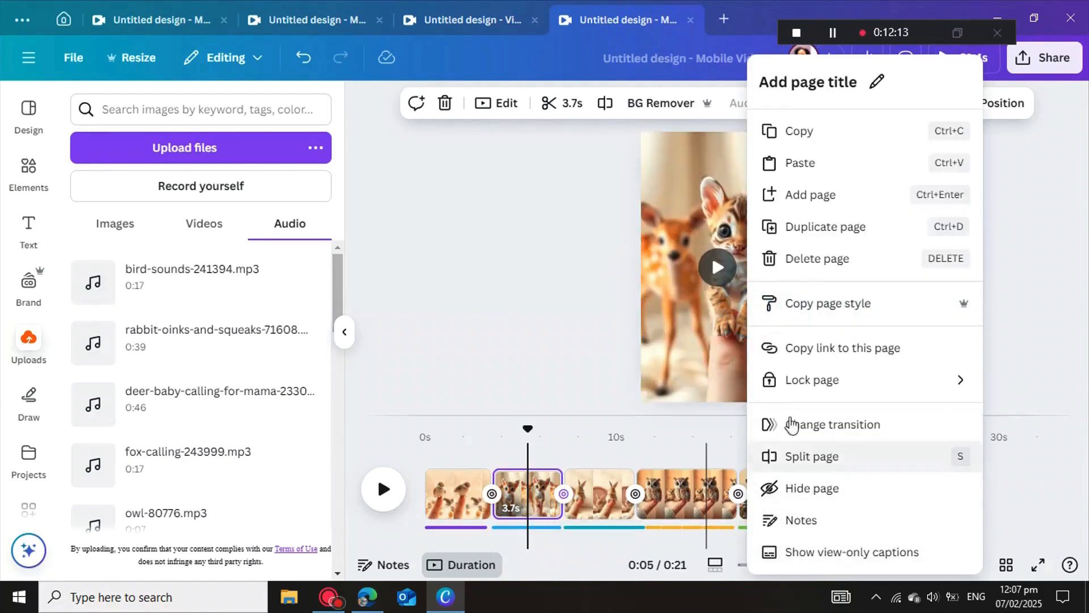
click(662, 278)
right_click(677, 217)
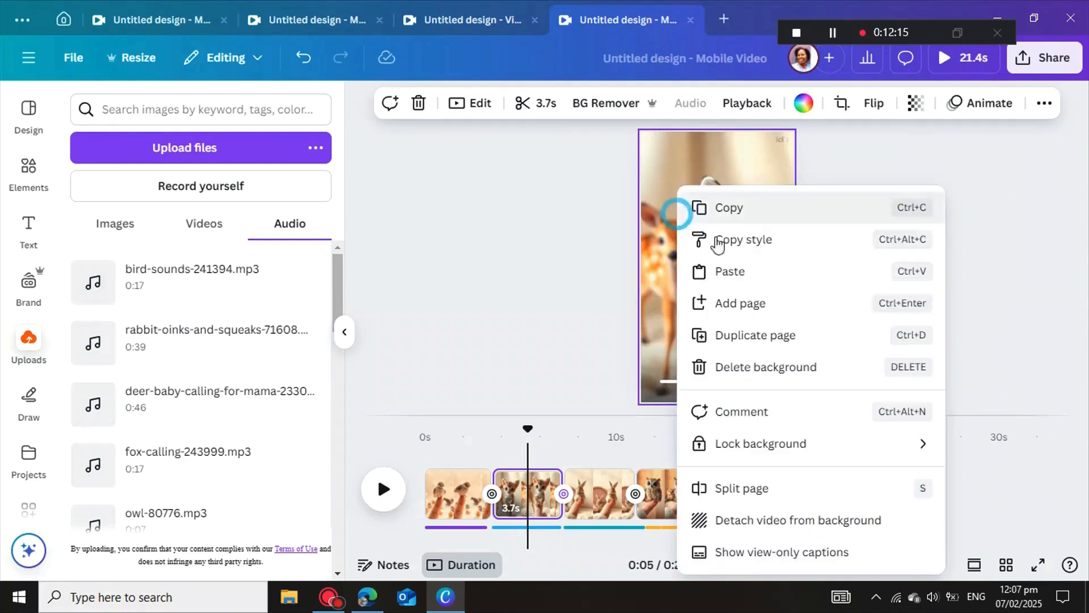
click(761, 520)
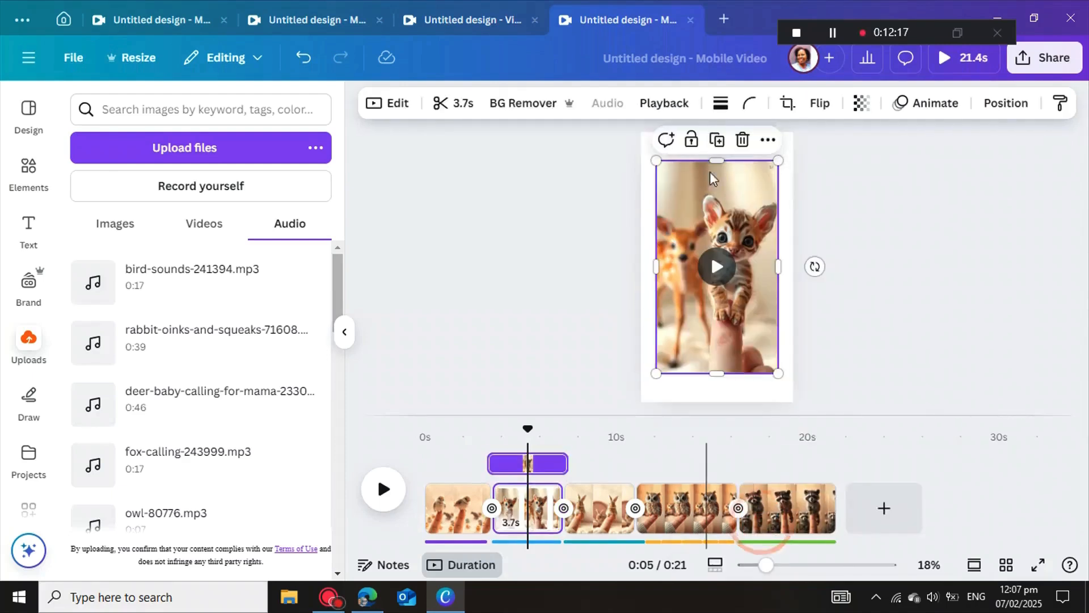
Shift and enlarge the detached striped cub video until it covers the whole page and its corner watermark lies outside the frame
drag(694, 181, 664, 145)
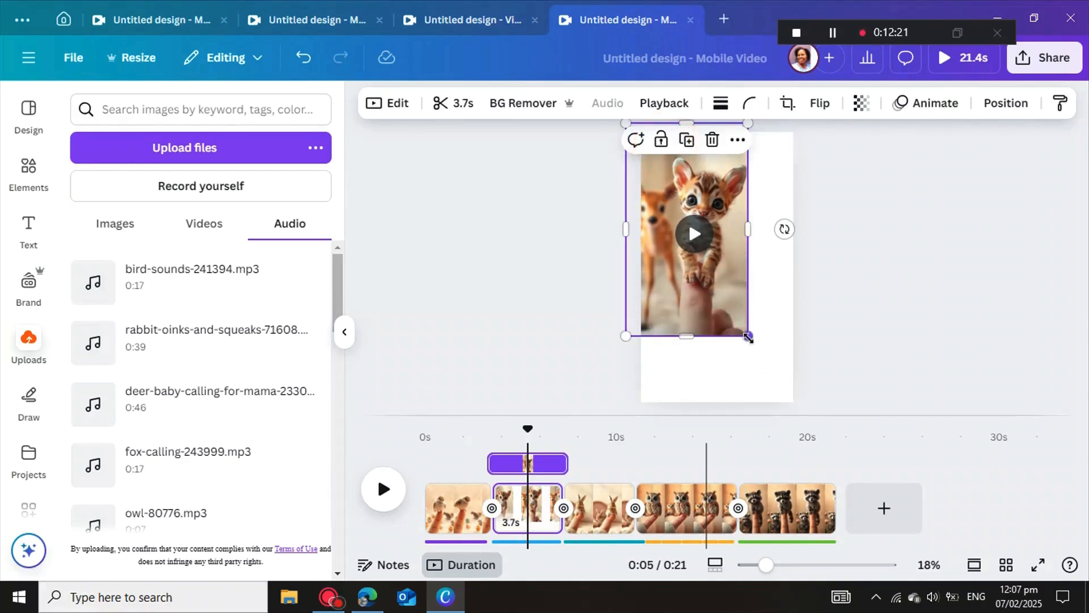
drag(747, 336, 819, 417)
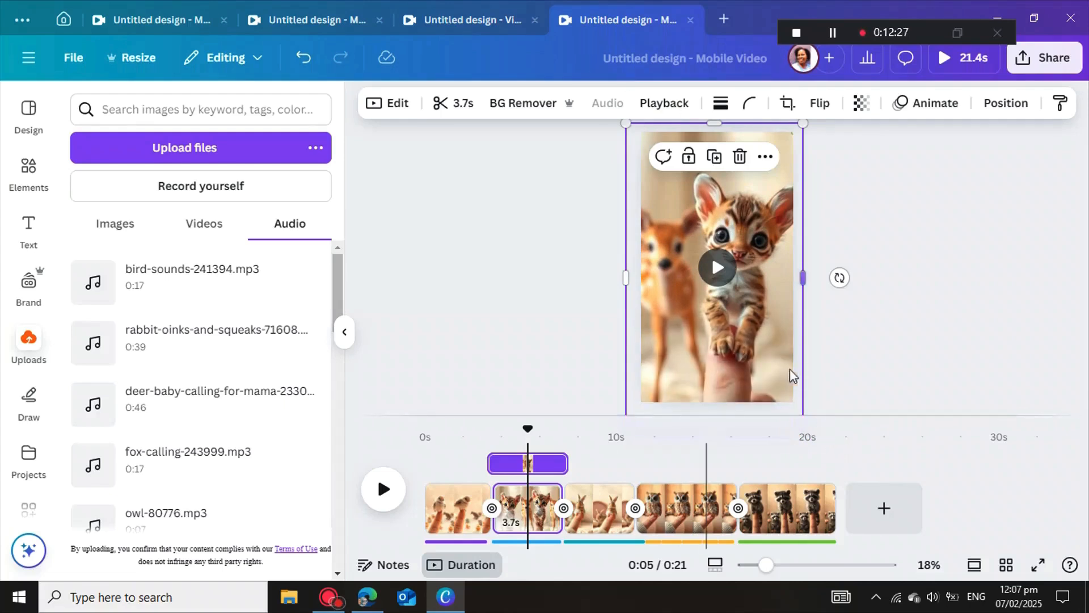
click(770, 343)
drag(758, 318, 755, 293)
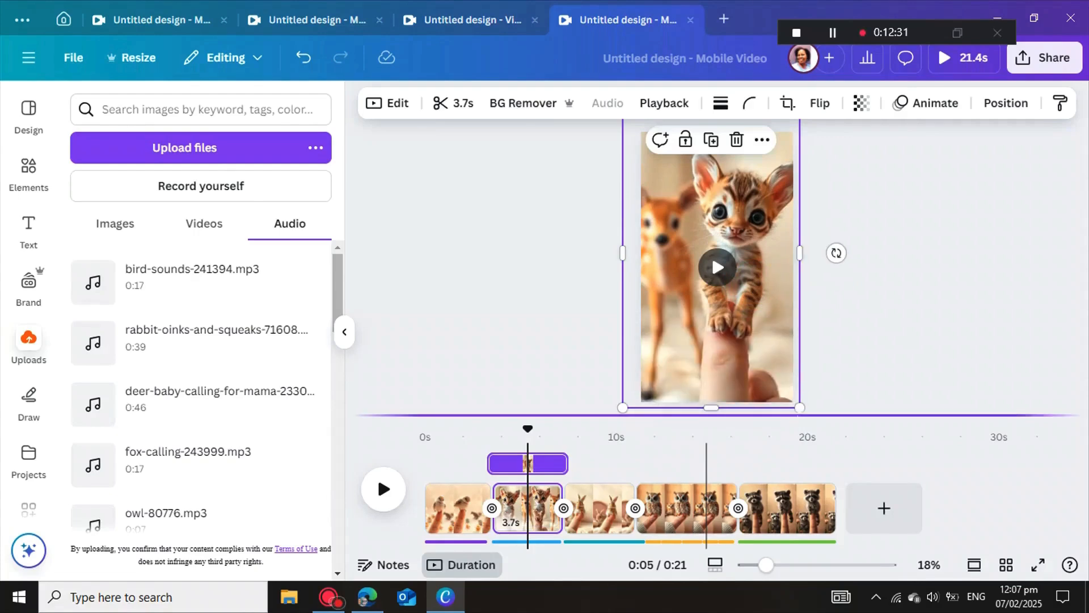
click(801, 408)
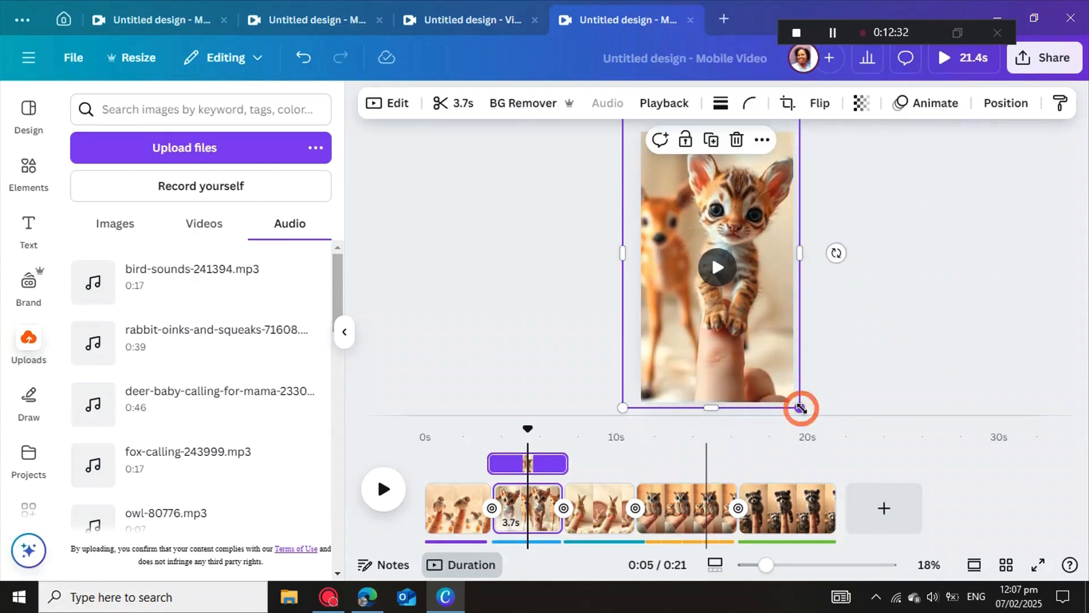
click(872, 382)
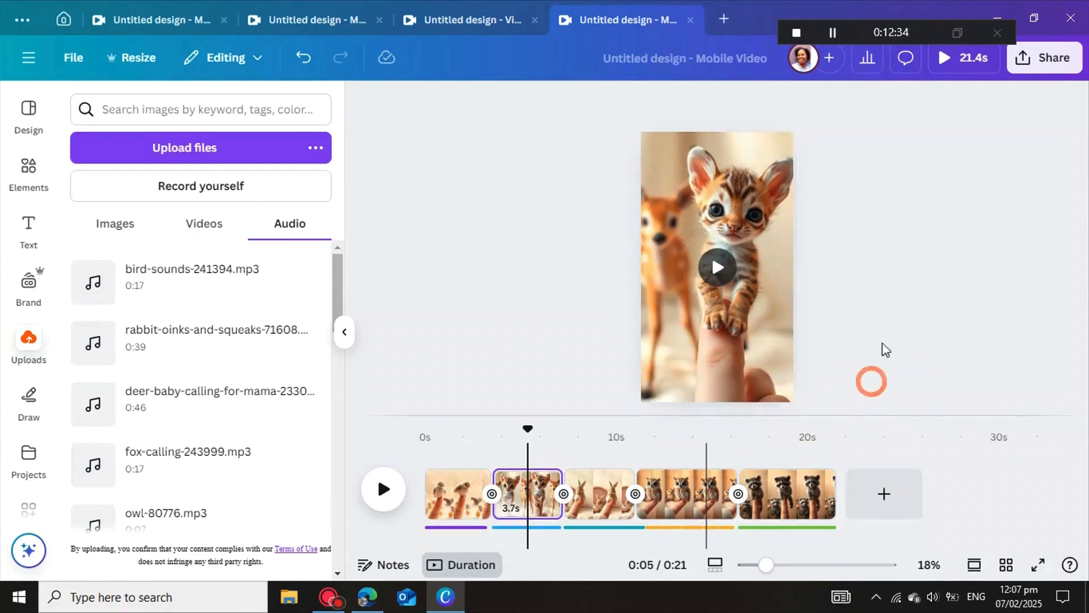
Download all 5 pages of the design as one MP4 video in 1080p (HD) quality, keeping Save download settings enabled
click(833, 32)
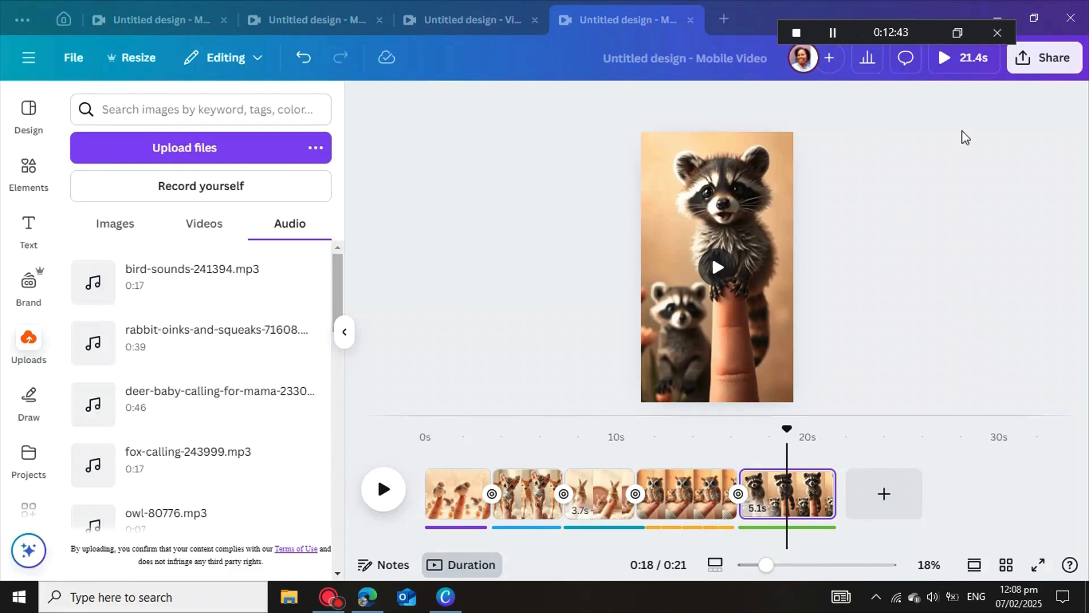
click(1036, 59)
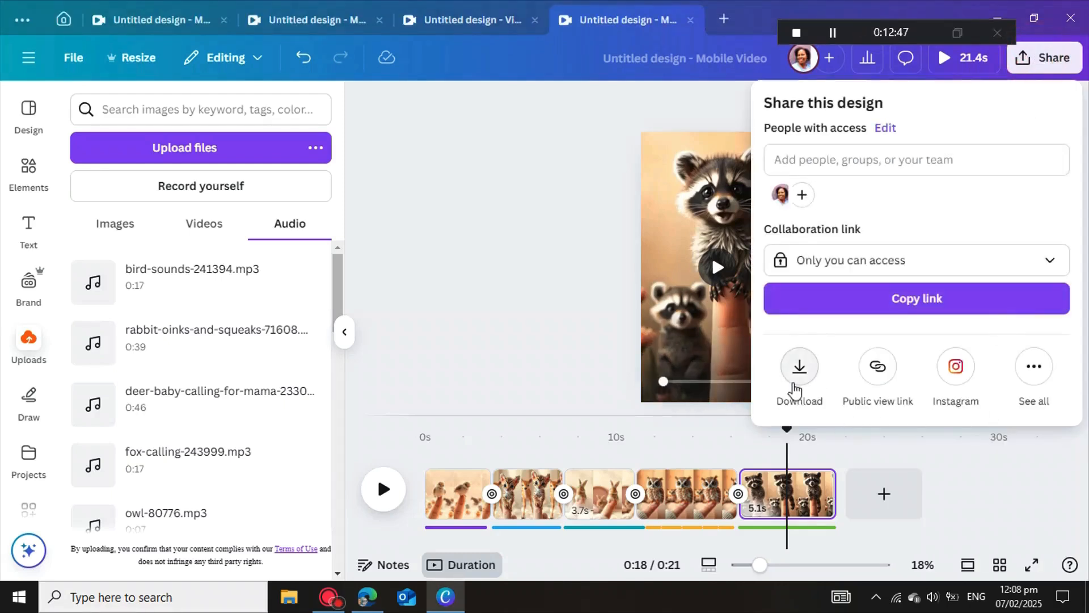
click(796, 389)
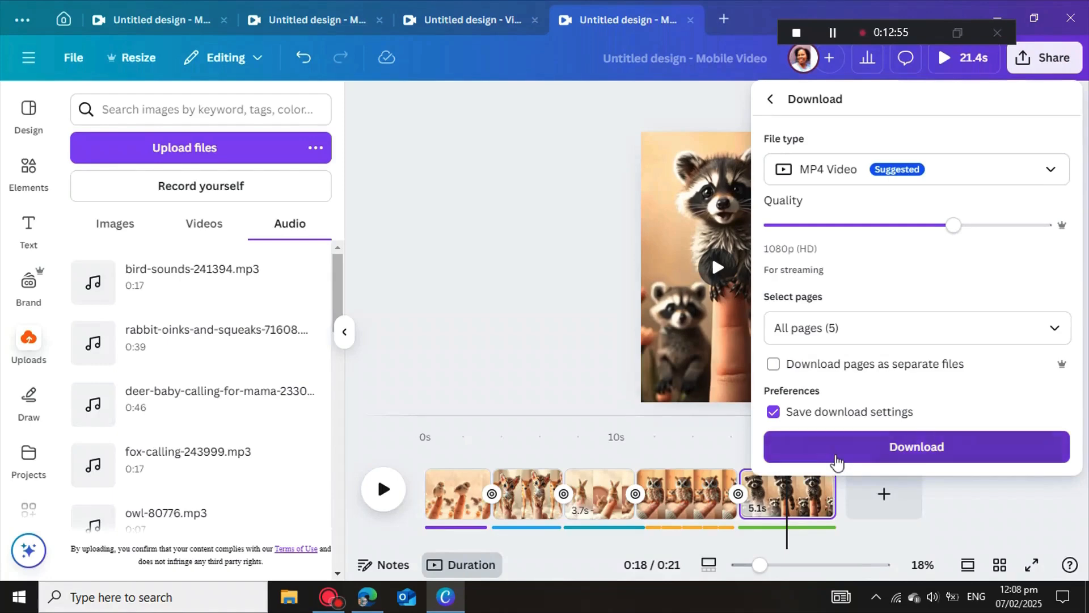
click(838, 455)
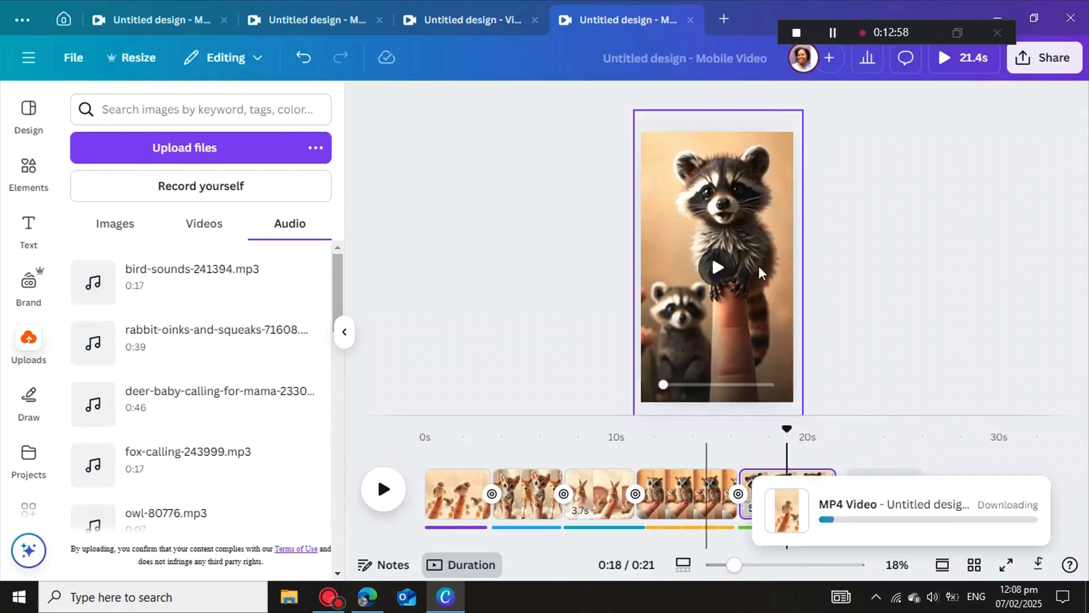